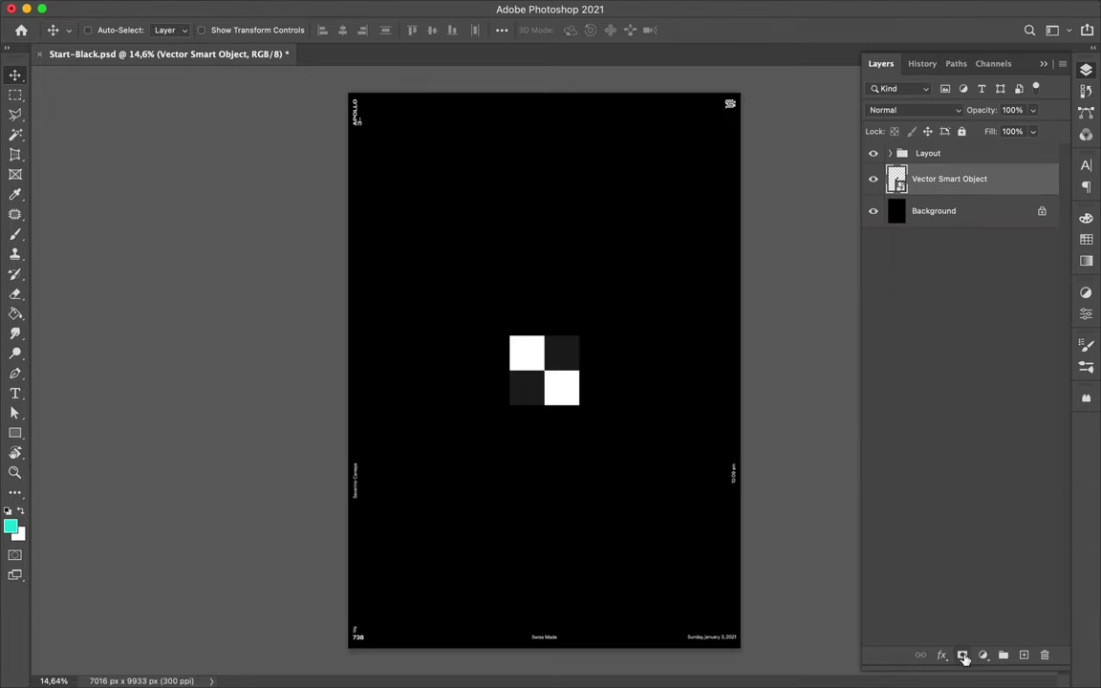
- Add a Levels adjustment layer and shift the checker squares slightly upward
click(983, 654)
click(975, 411)
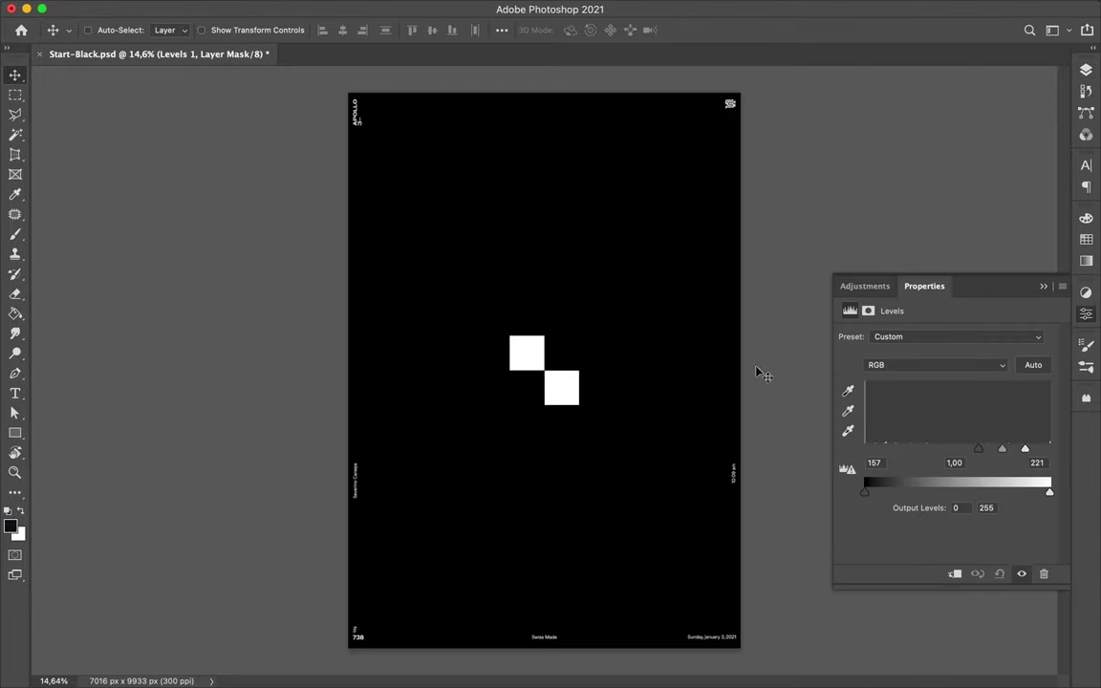
drag(558, 367, 558, 353)
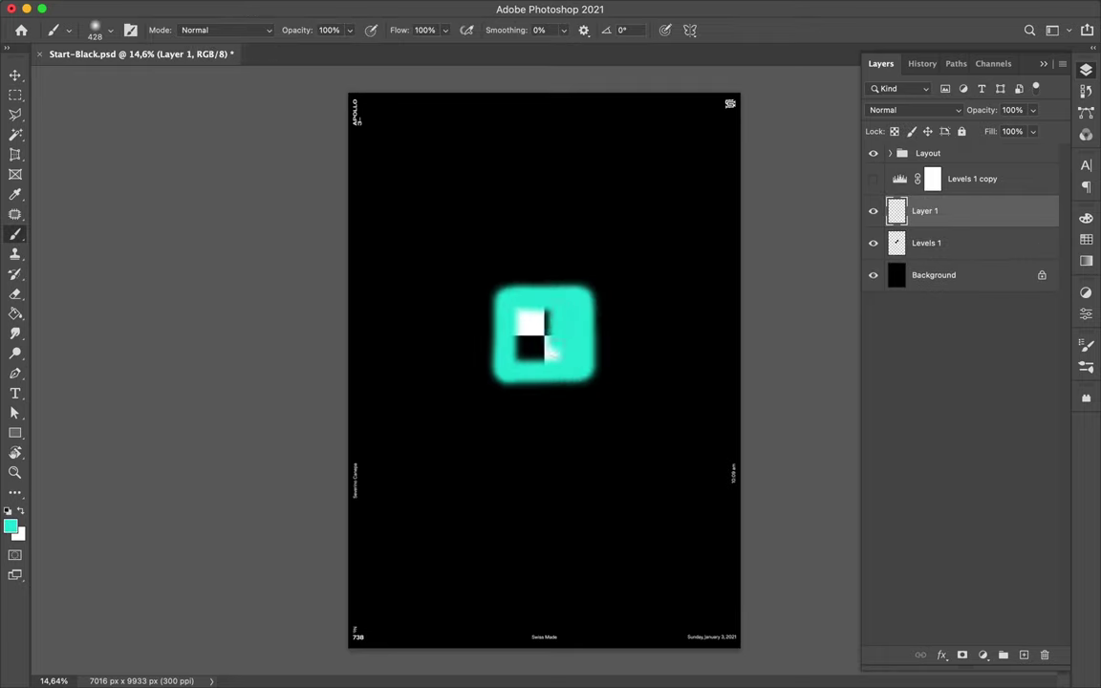
- Apply a heavy Gaussian Blur and then a Mosaic pixelation to the cyan square
click(359, 9)
click(598, 262)
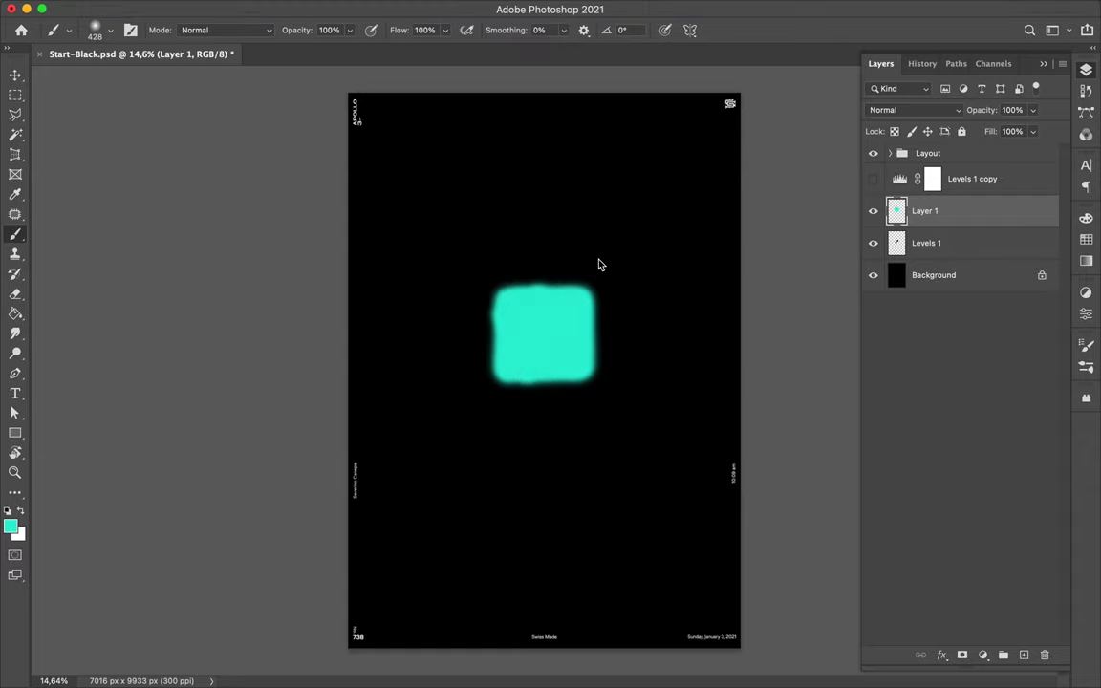
click(881, 87)
click(358, 10)
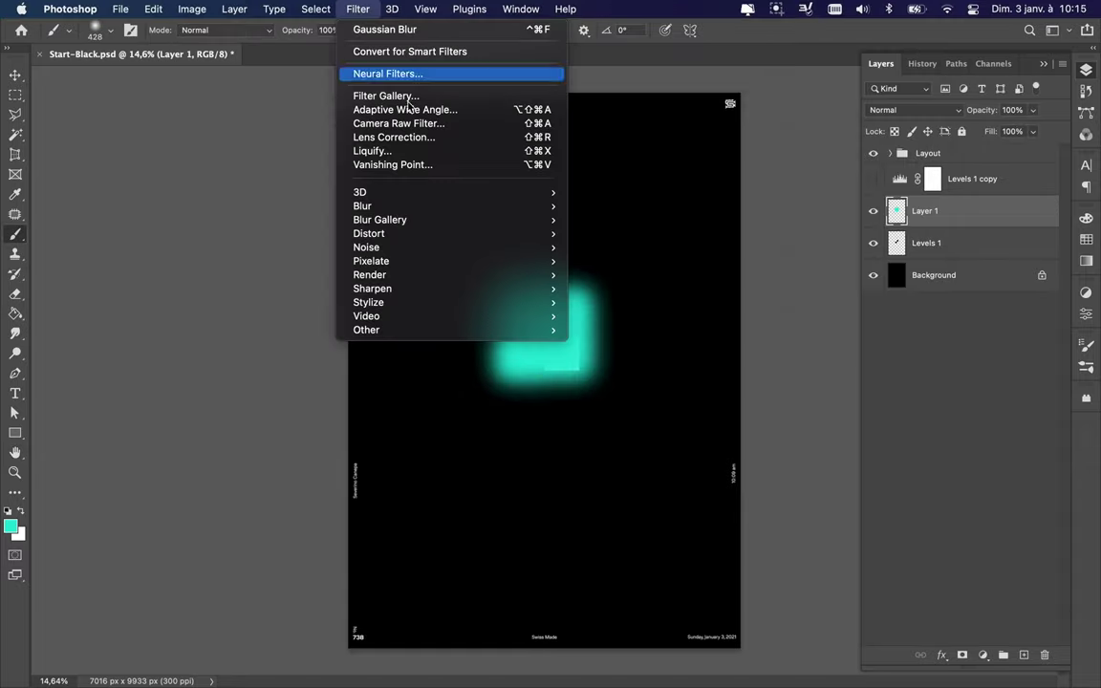
click(603, 314)
click(201, 39)
- Place the blurred cyan glow layer below Levels 1, behind the checker squares
drag(926, 211, 921, 270)
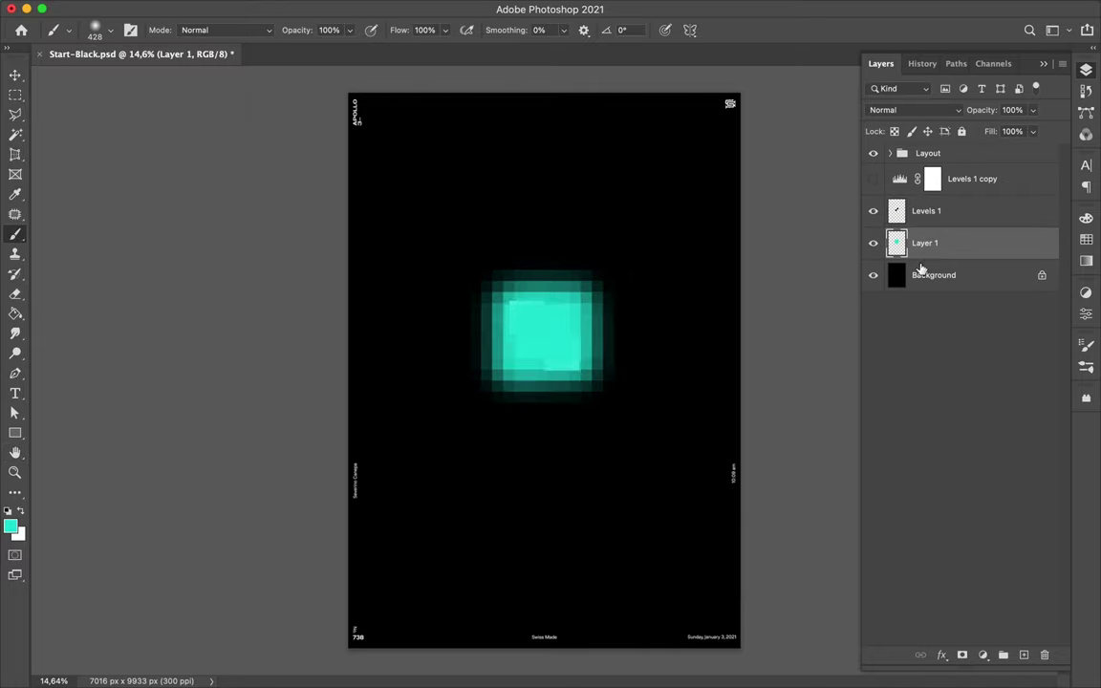
key(v)
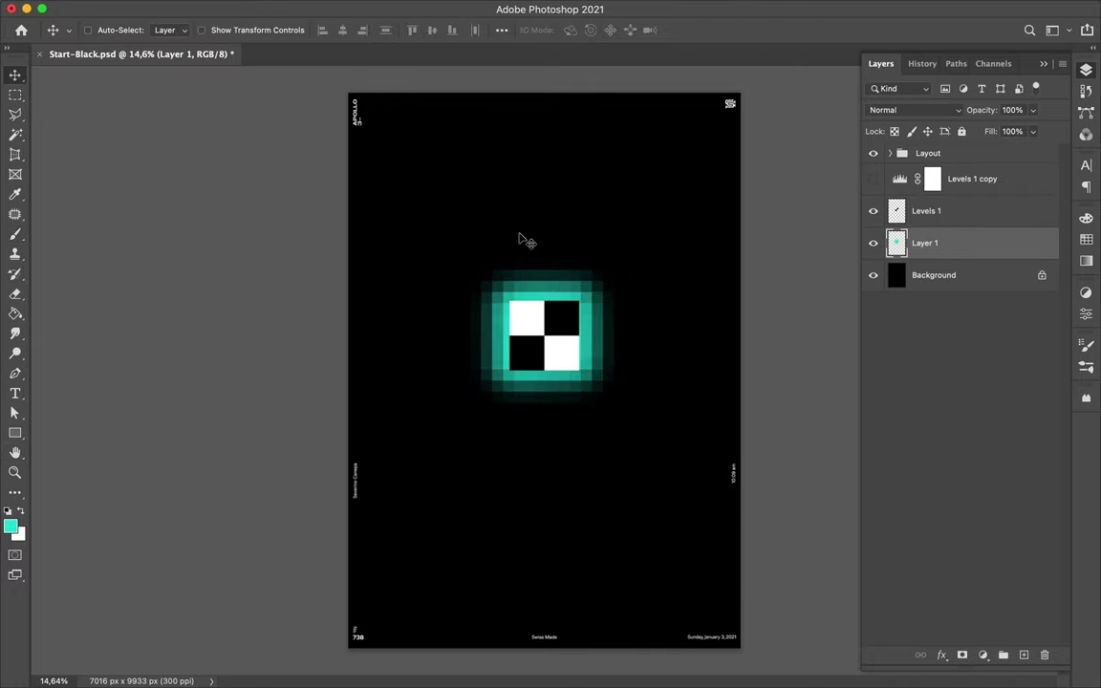
key(t)
click(507, 237)
- Scale the title to about 277 px and set its font to Input Serif Regular
drag(509, 241, 593, 251)
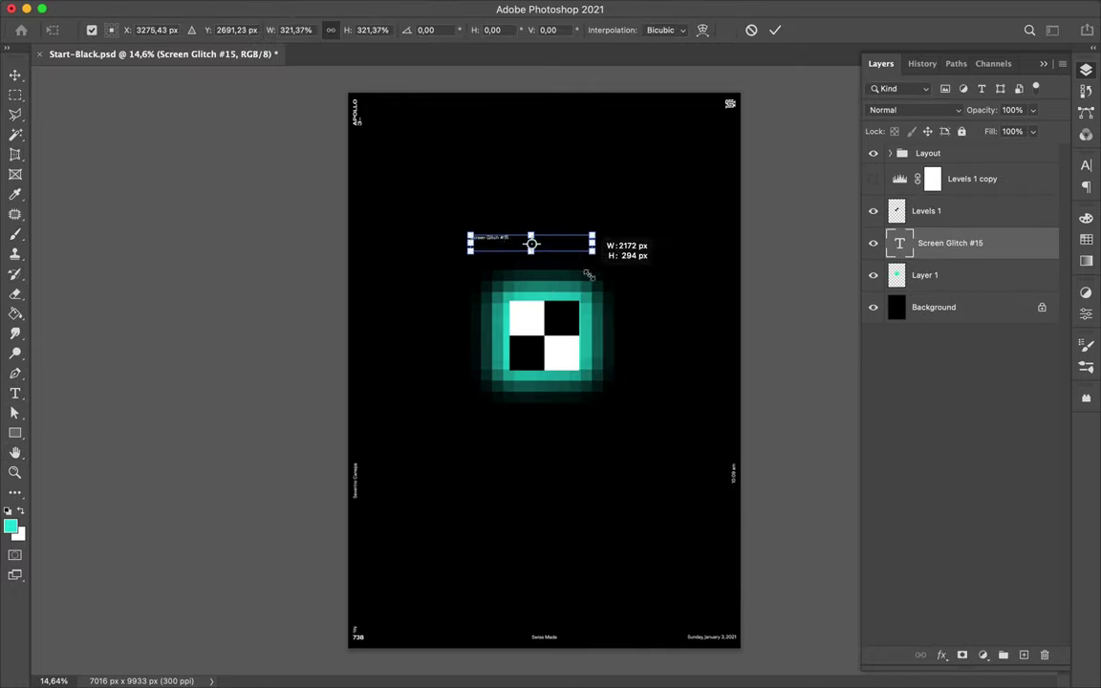
click(1086, 165)
click(992, 187)
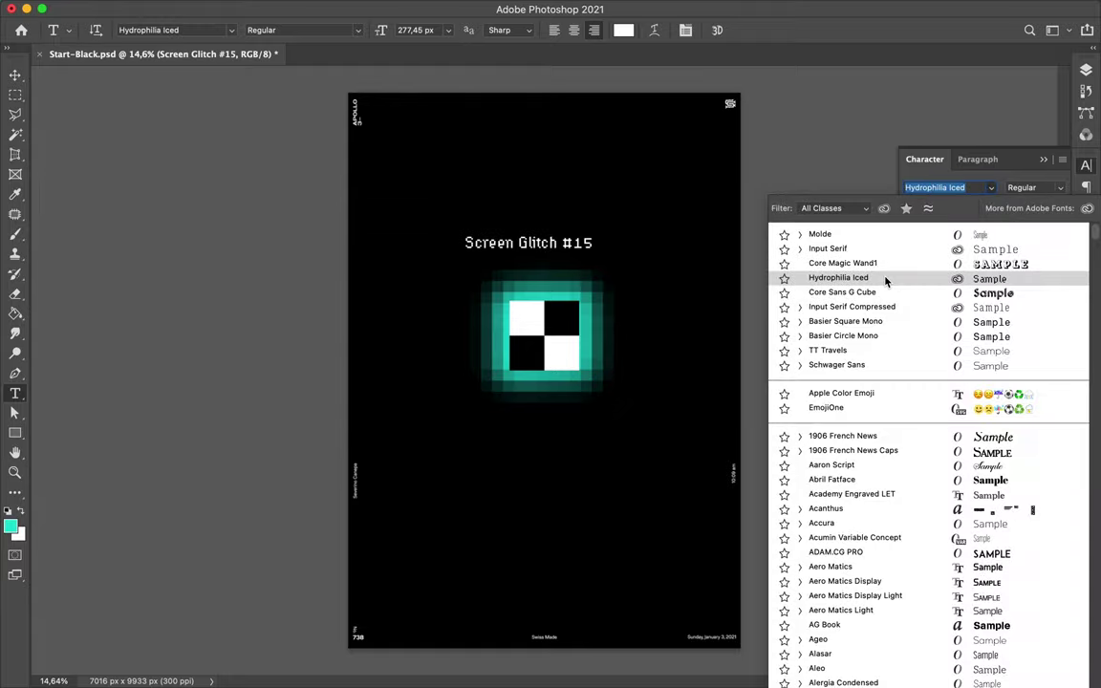
click(827, 249)
click(992, 187)
click(857, 325)
- Rotate the title 90° counter-clockwise and position it vertically beside the glow's left edge
key(v)
drag(497, 256, 555, 264)
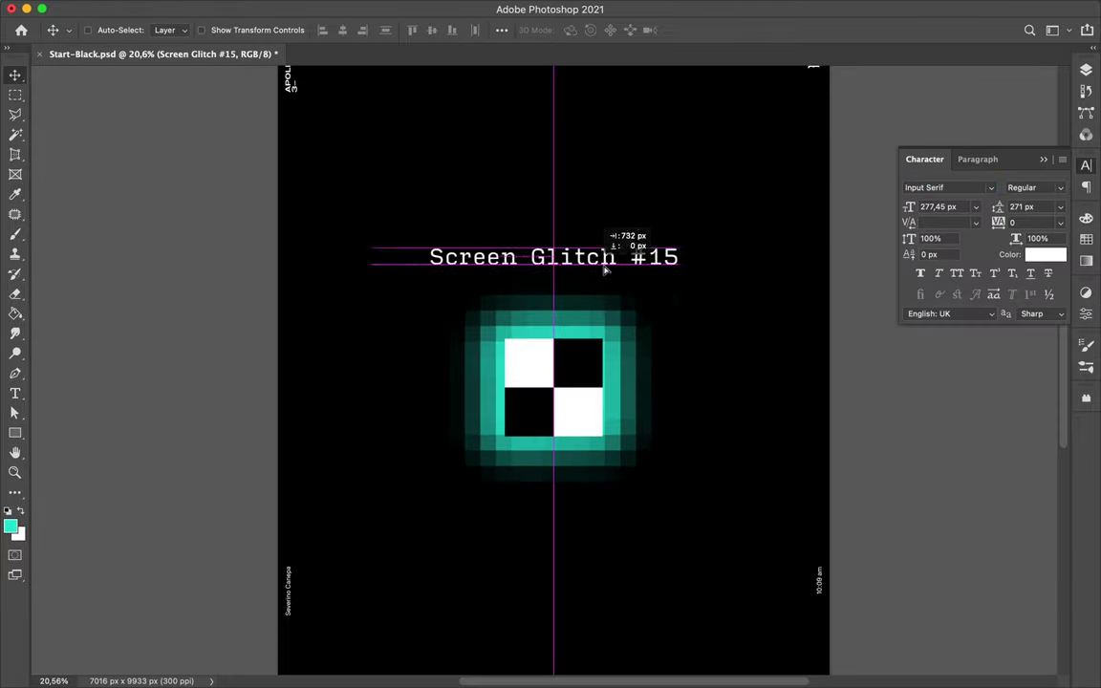
key(ctrl+t)
key(Return)
drag(524, 176, 521, 230)
key(ctrl+minus)
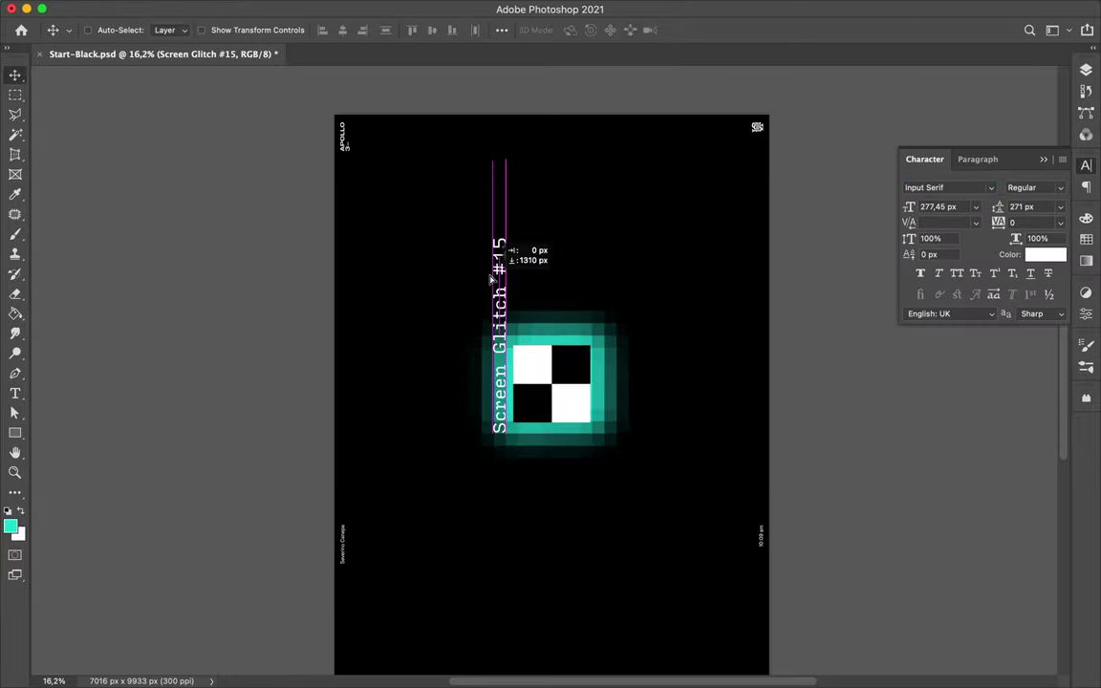
click(360, 8)
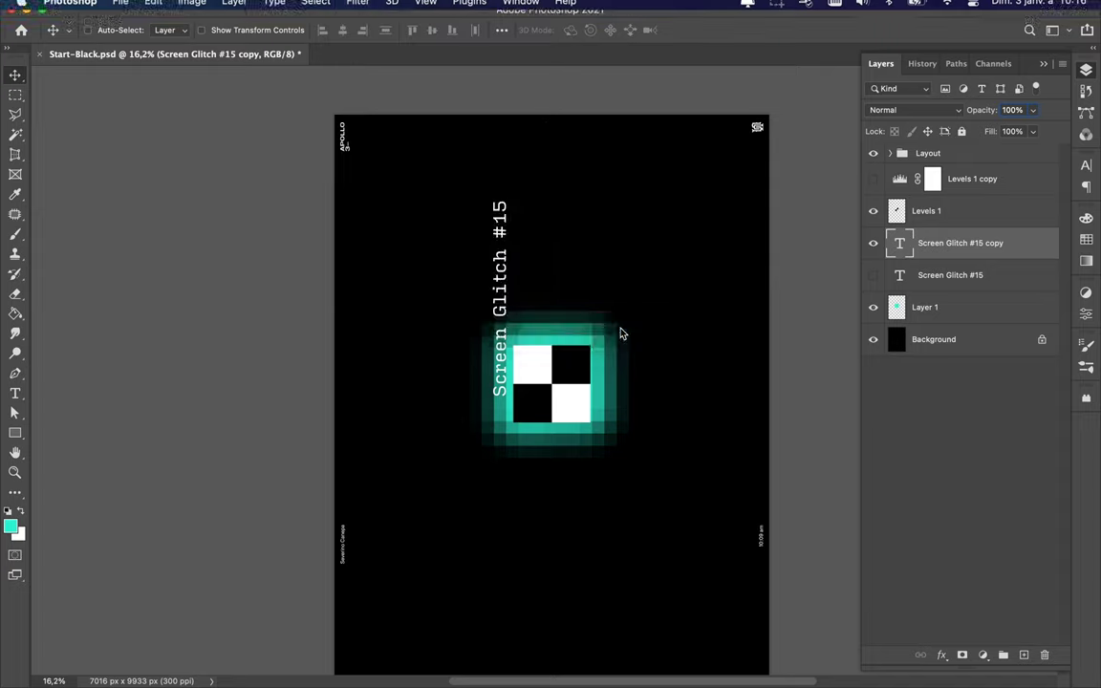
- Apply Mosaic with a smaller cell size to the second title copy
drag(140, 242, 39, 248)
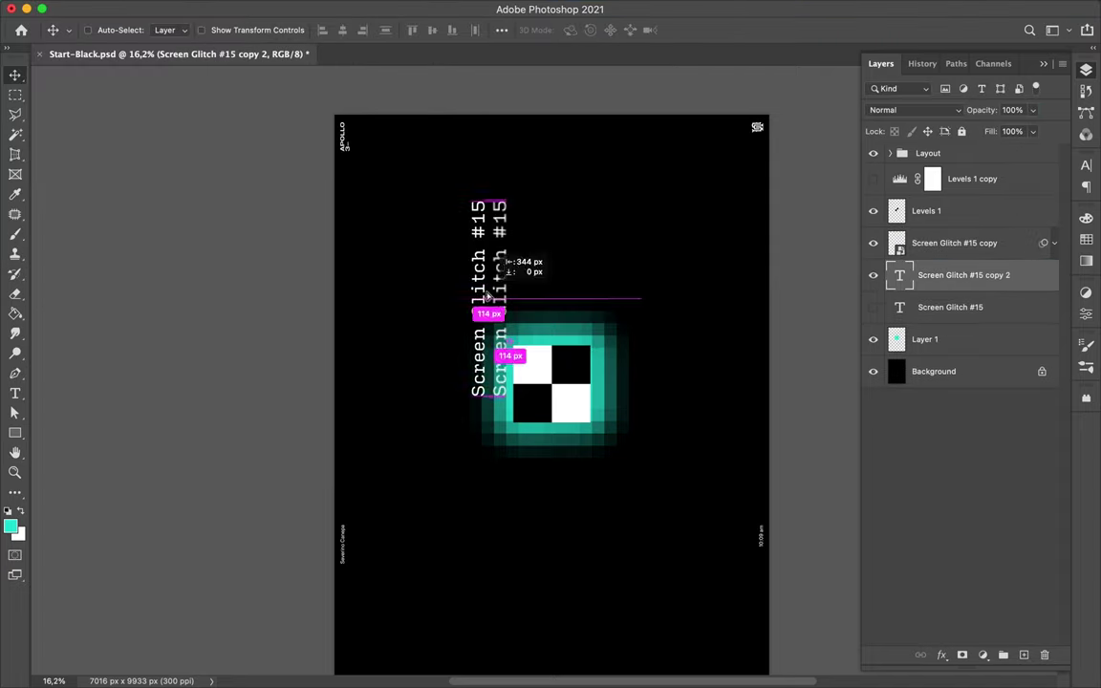
click(388, 13)
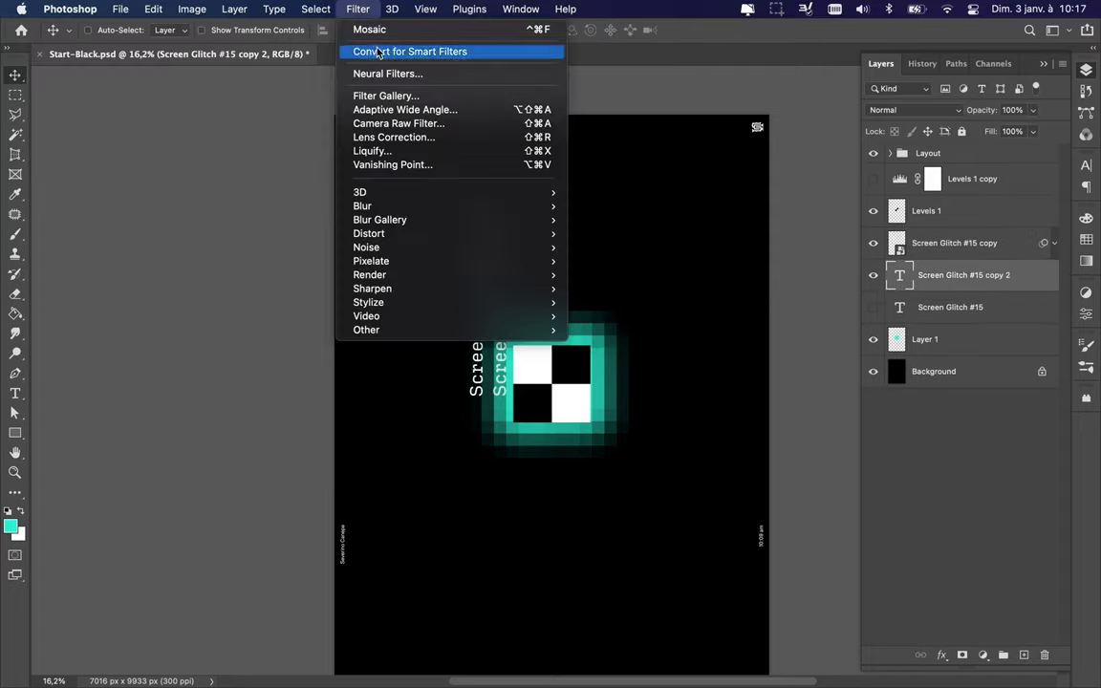
click(631, 330)
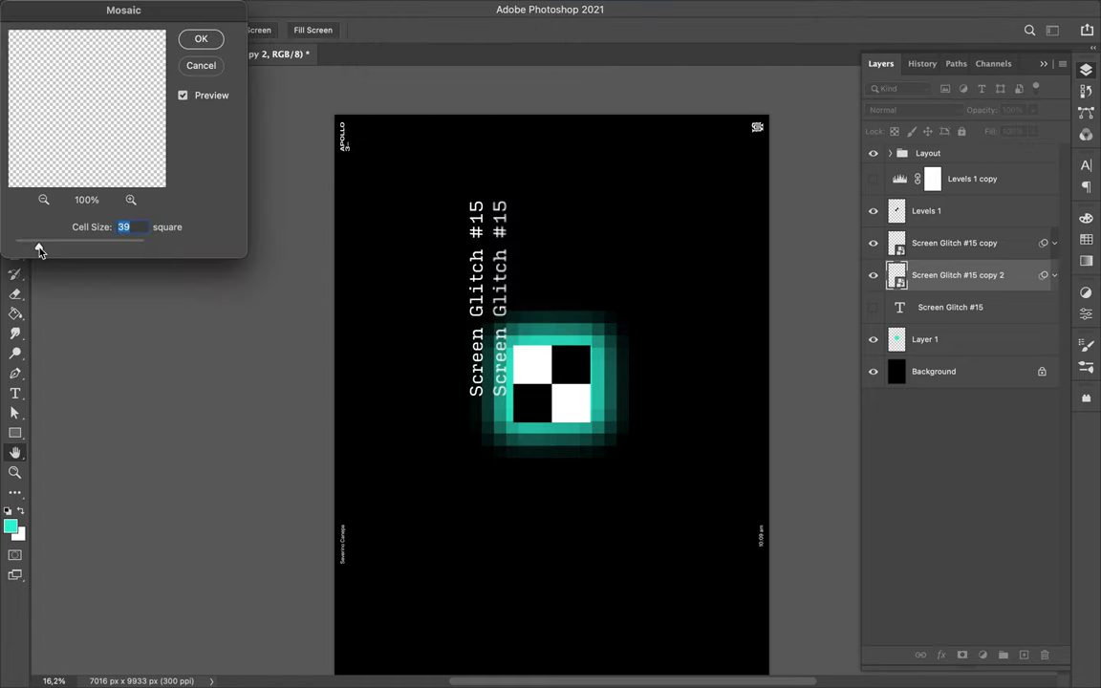
key(Return)
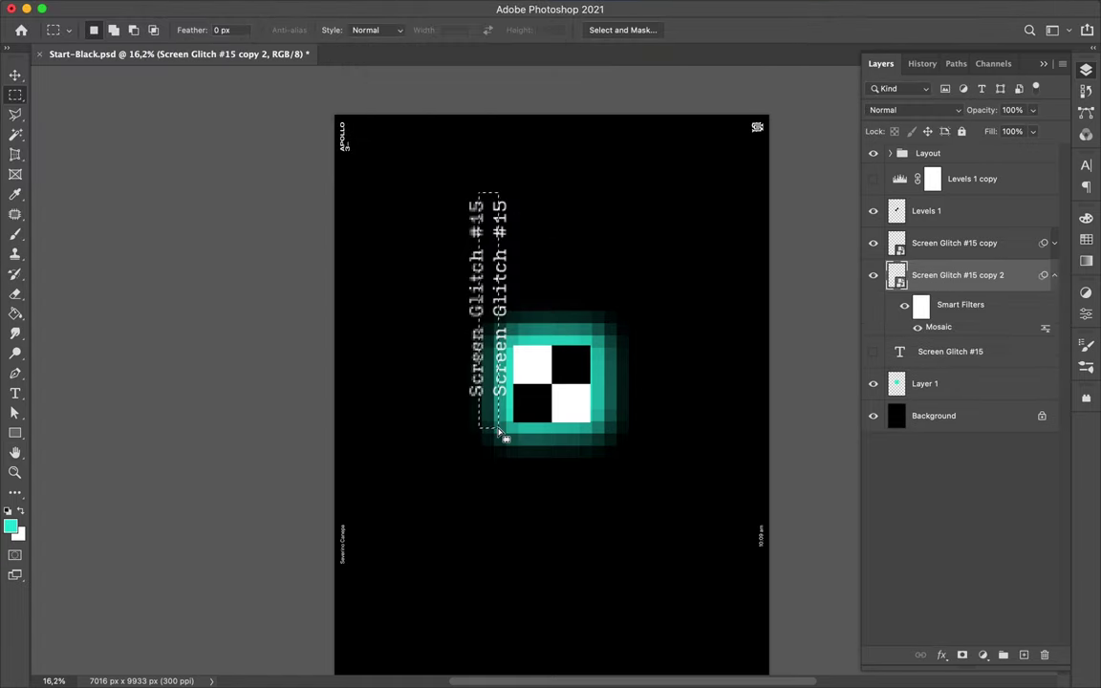
- Rasterize the pixelated title, copy a slice to a new layer and shift it right
right_click(927, 276)
click(832, 449)
key(ctrl+j)
key(v)
mouse_move(475, 284)
mouse_down()
mouse_move(486, 284)
mouse_move(473, 284)
mouse_up()
- Mosaic the third title copy and duplicate the Layer 2 slice slightly to the right
click(358, 9)
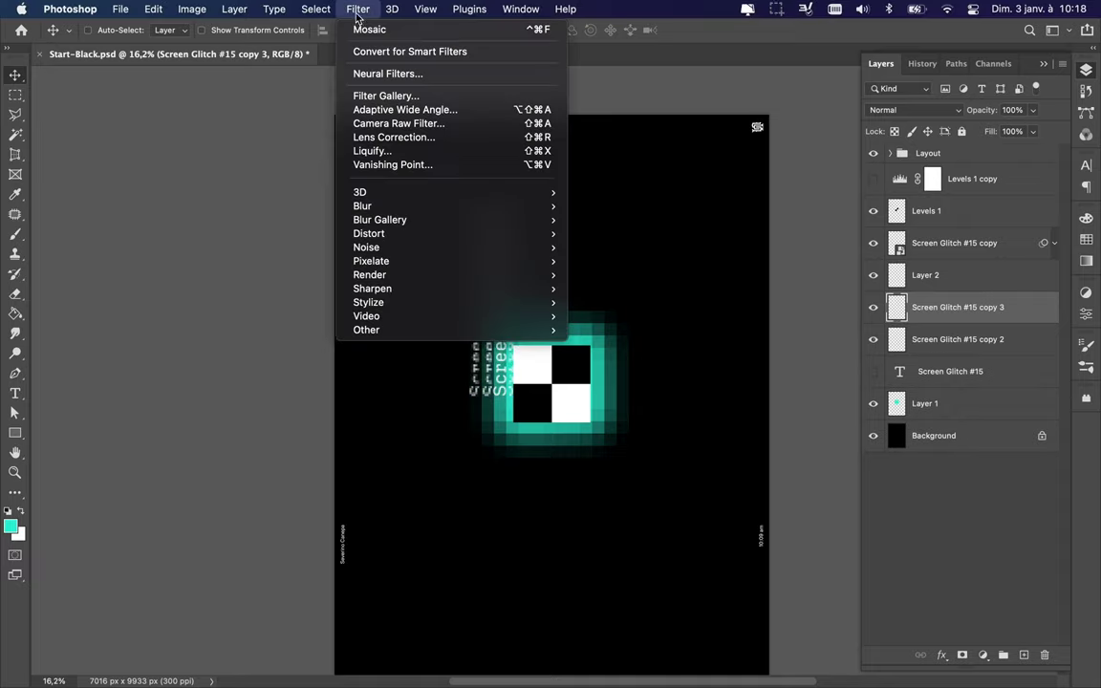
click(613, 335)
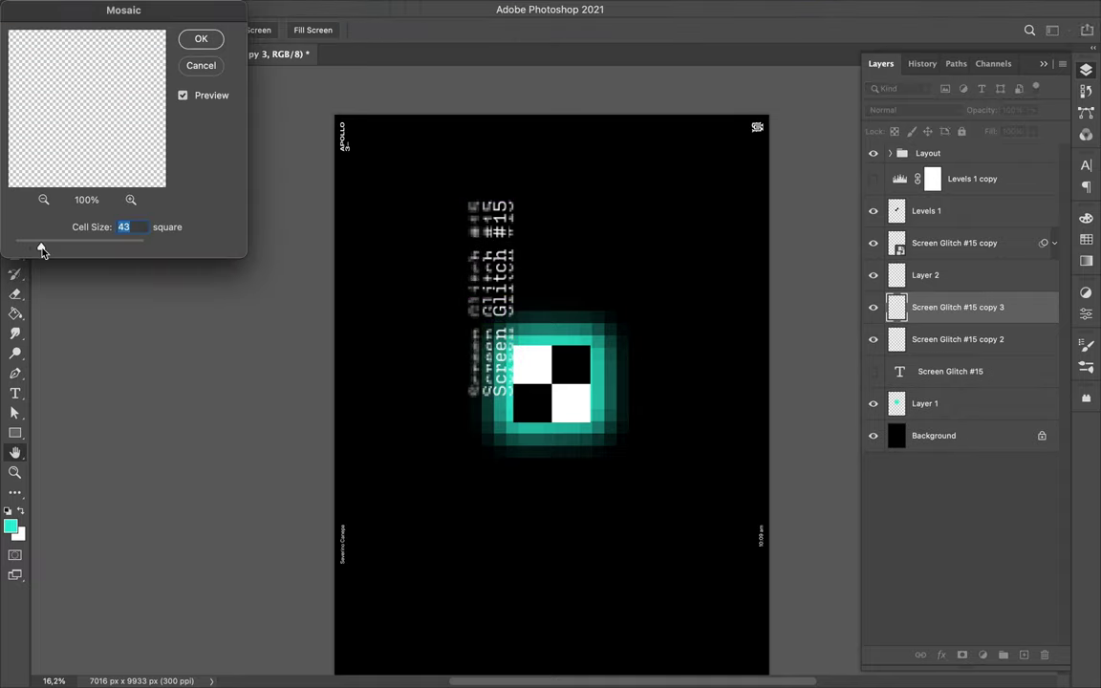
click(201, 39)
super+click(523, 275)
drag(524, 275, 531, 275)
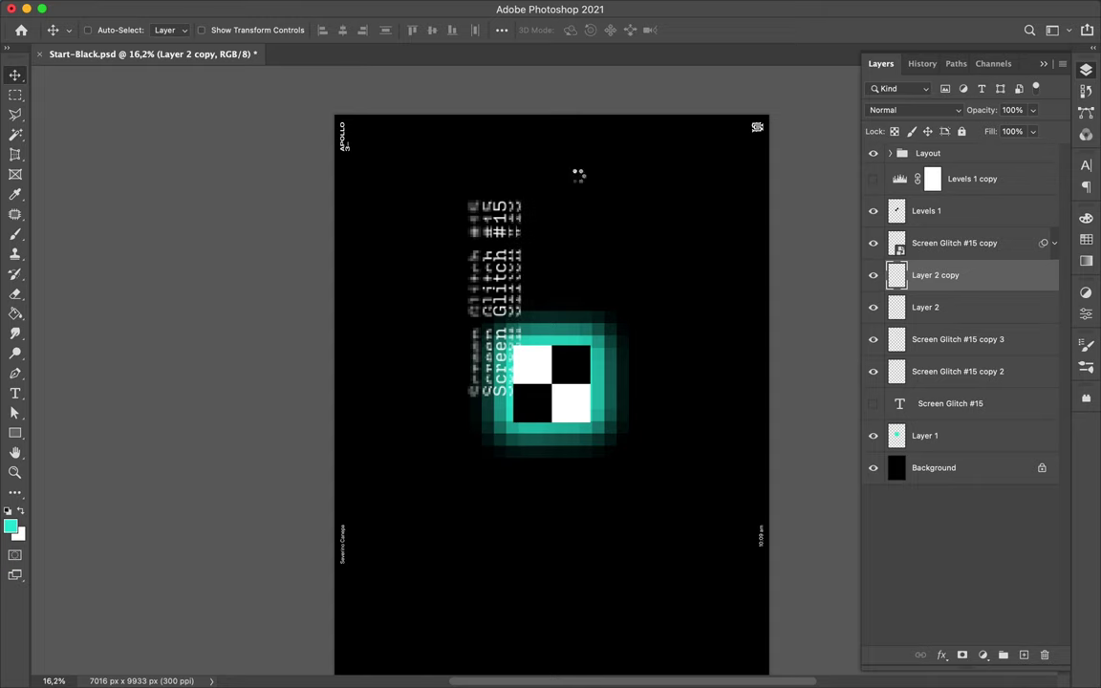
- Group the glitched title layers into a group named Type
click(954, 243)
shift+click(956, 371)
key(super+g)
double_click(932, 236)
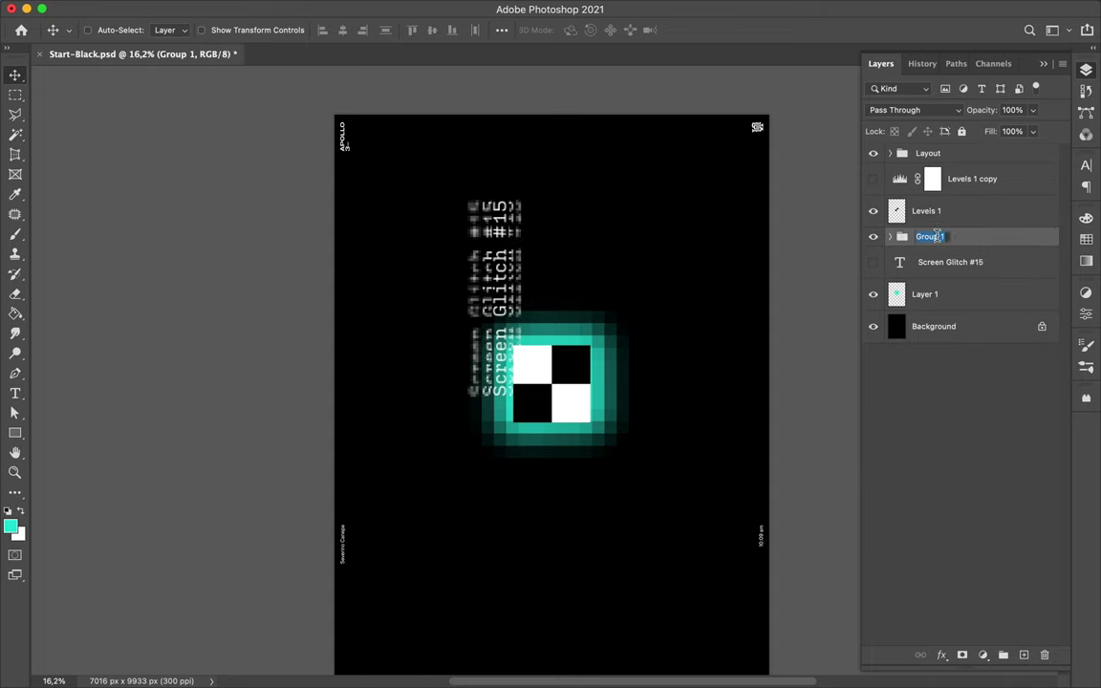
- Move the Type group up and centre it horizontally on the poster
drag(540, 255, 583, 187)
click(502, 30)
click(458, 72)
key(alt+bracketright)
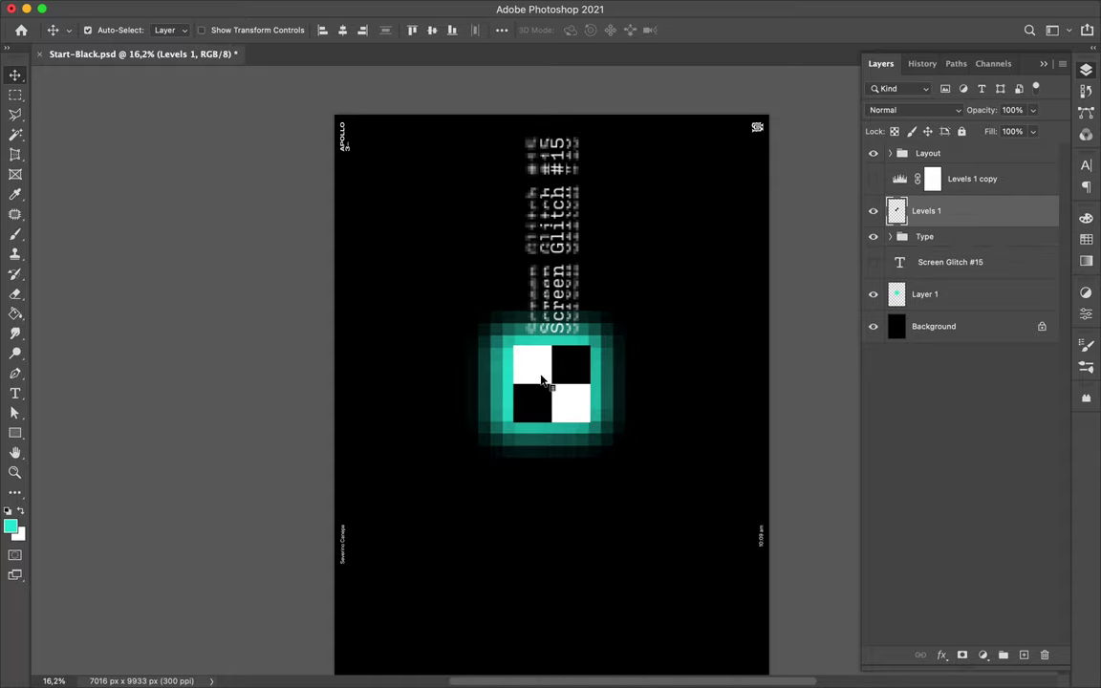
- Copy the checkerboard column from Illustrator and place it into the poster
click(503, 388)
click(479, 658)
drag(516, 211, 556, 548)
drag(962, 283, 961, 286)
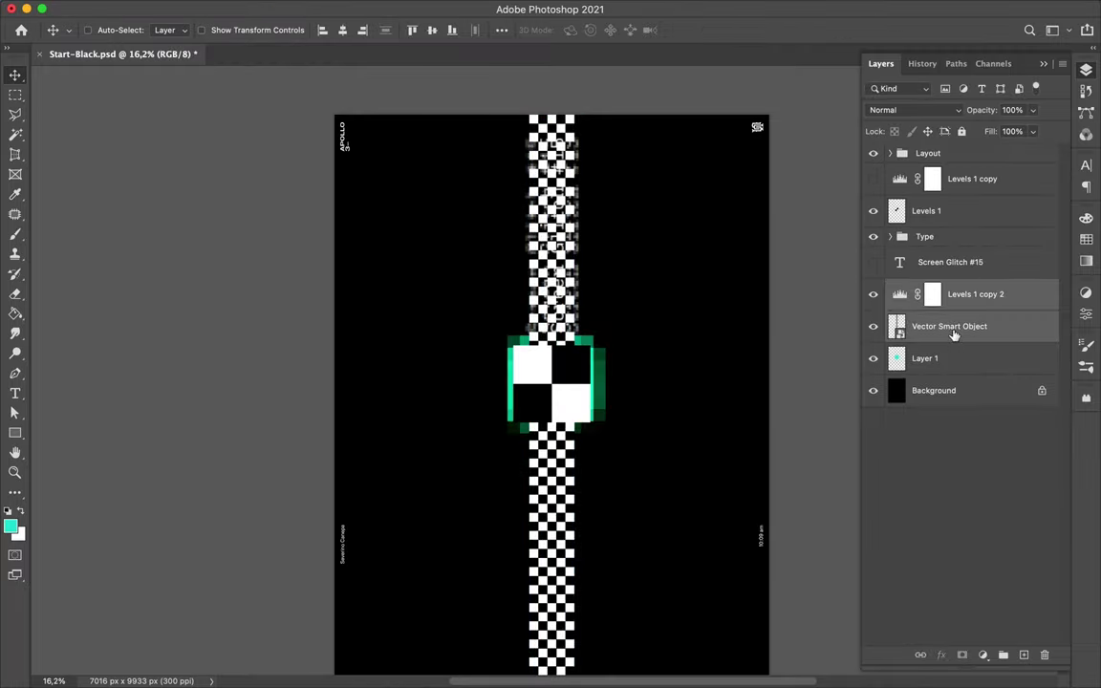
key(ctrl+t)
- Move the checkerboard layer beneath the glow and shift the column up and left
click(924, 236)
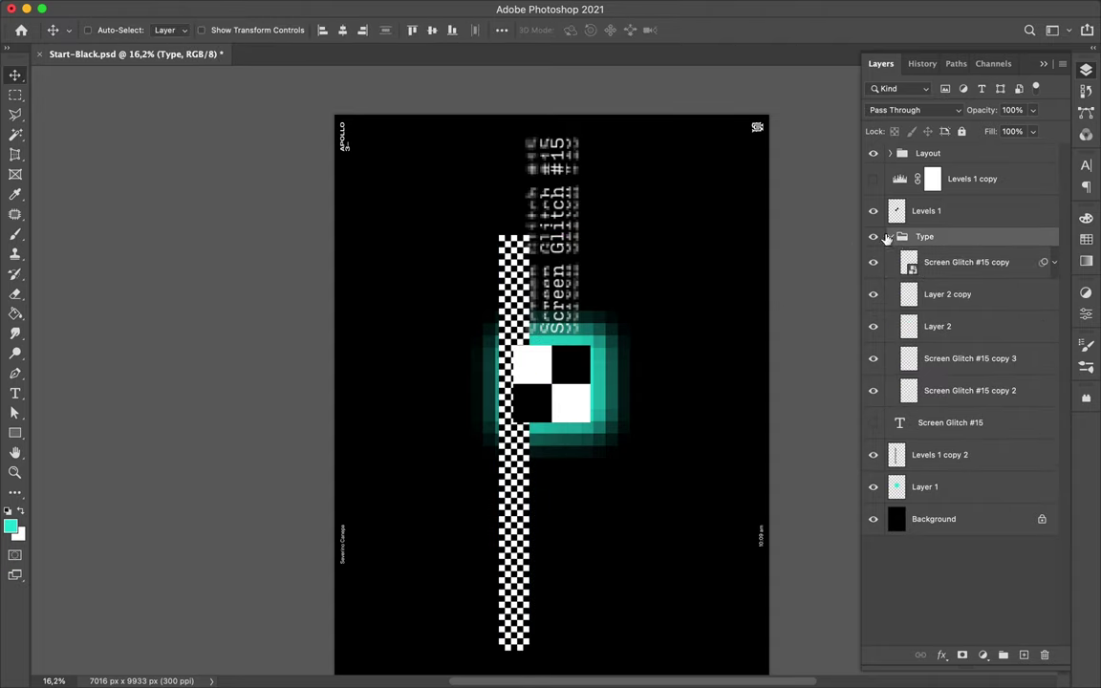
drag(559, 239, 620, 267)
mouse_move(515, 264)
mouse_down()
mouse_move(523, 231)
mouse_move(512, 220)
mouse_up()
- Copy a checkerboard strip to a new layer, mosaic it, and offset a duplicate right
key(m)
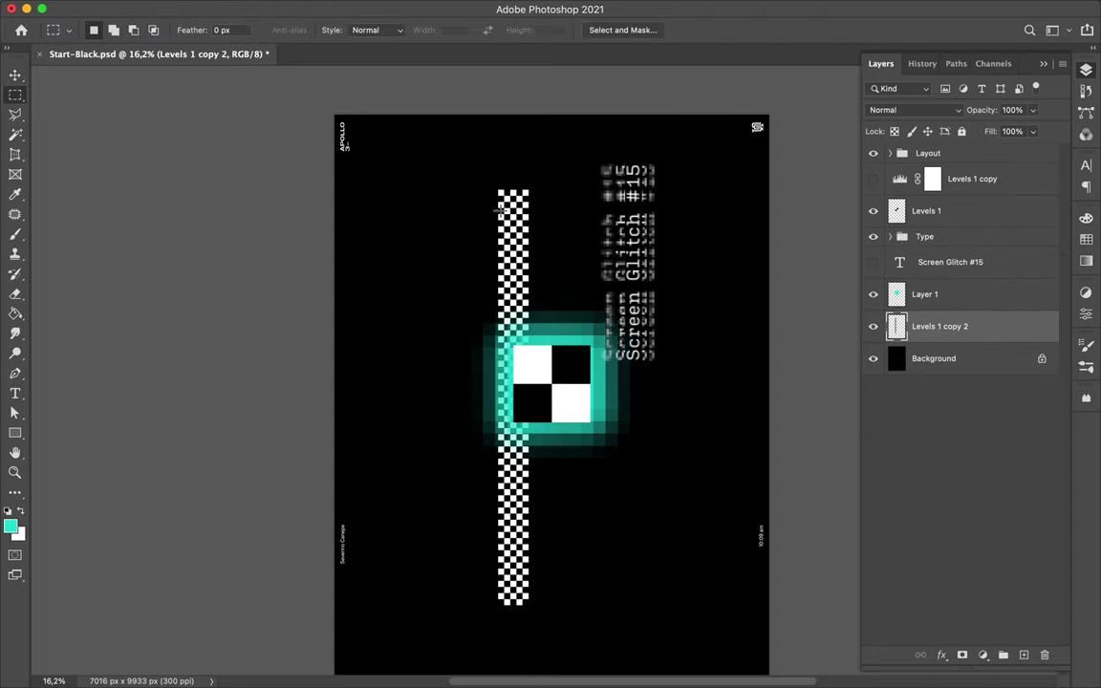
key(ctrl+j)
key(v)
click(388, 8)
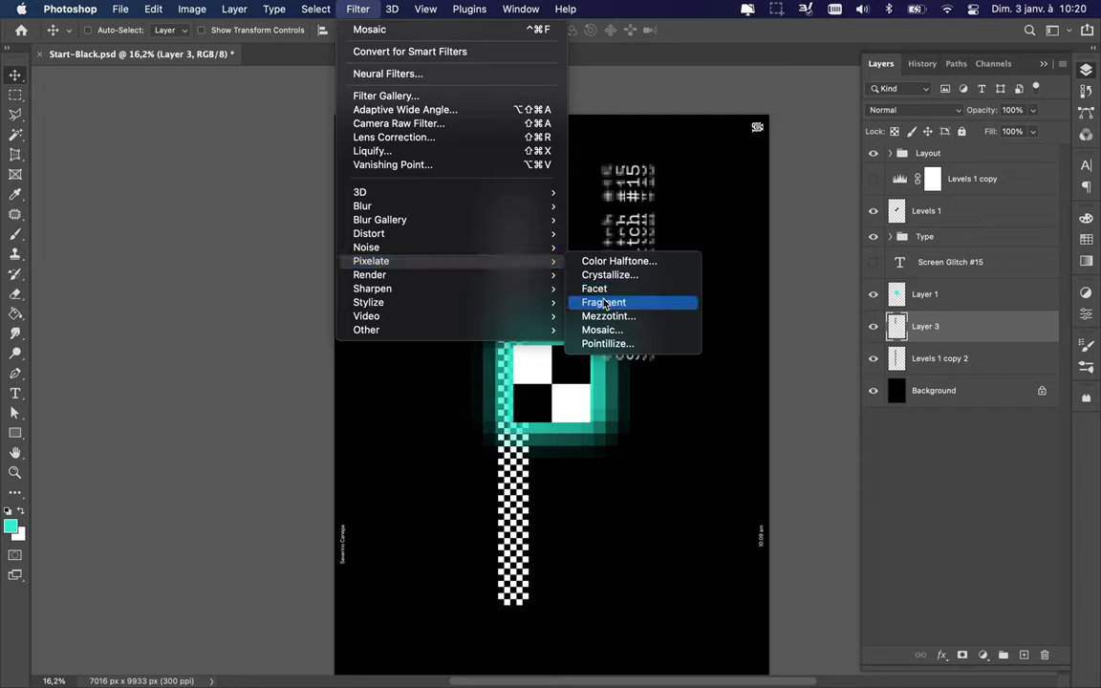
click(602, 334)
key(Return)
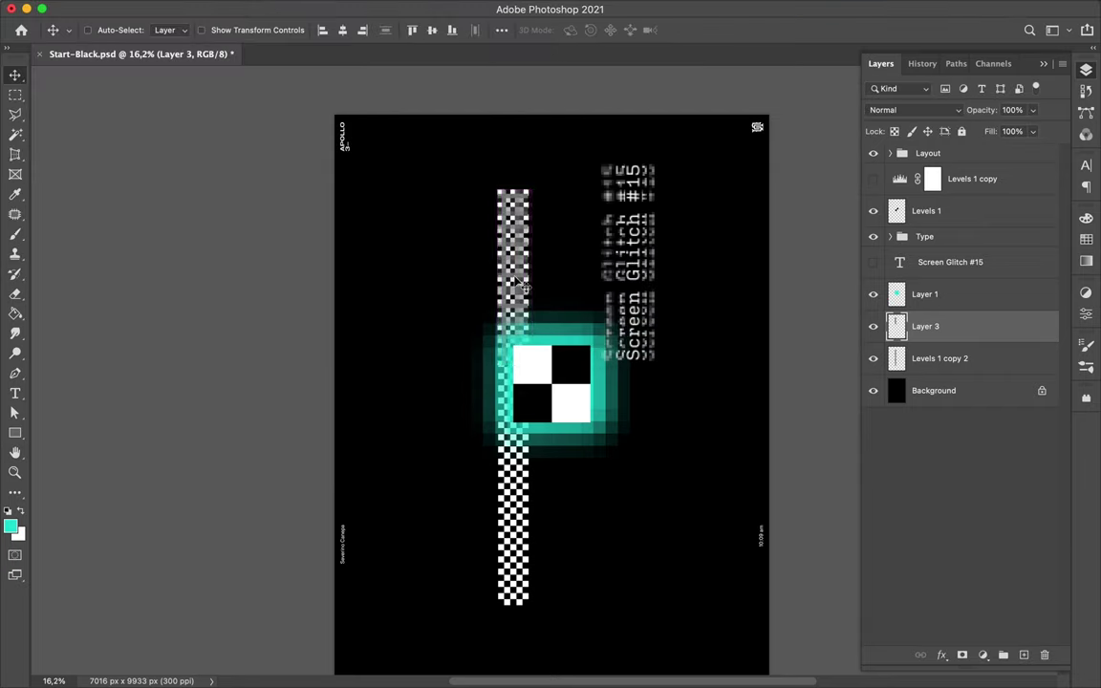
alt+drag(498, 506, 531, 513)
- Select the lower part of the checker column and apply Mosaic to it
key(alt+bracketleft)
key(alt+bracketleft)
key(m)
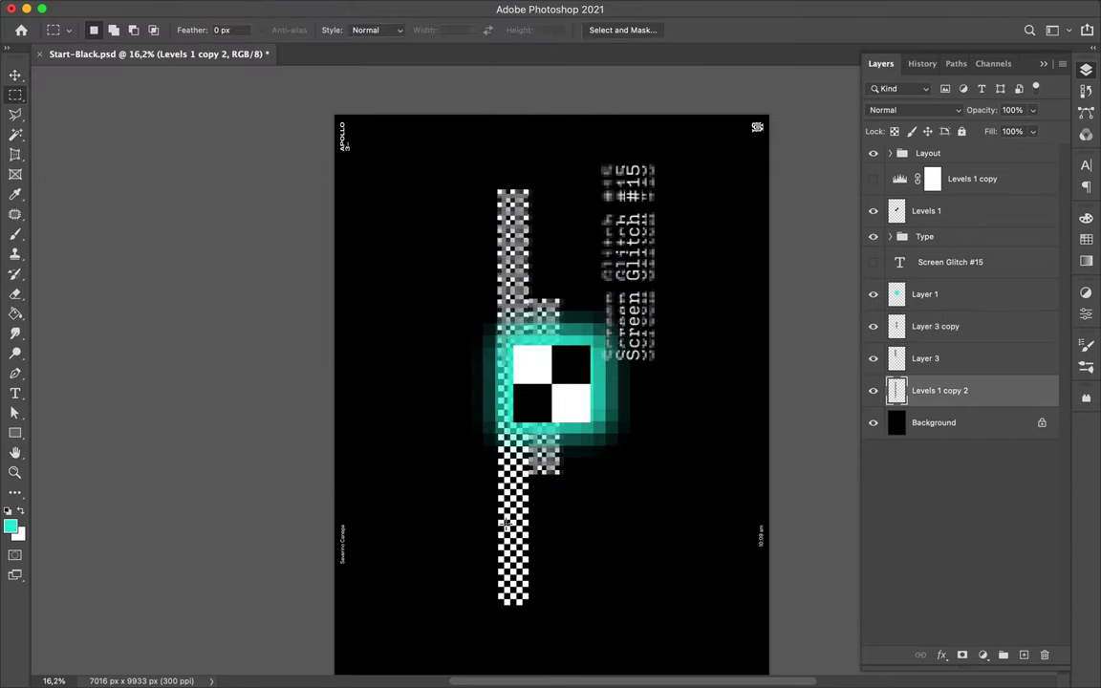
drag(575, 641, 574, 640)
key(v)
click(357, 9)
mouse_move(368, 234)
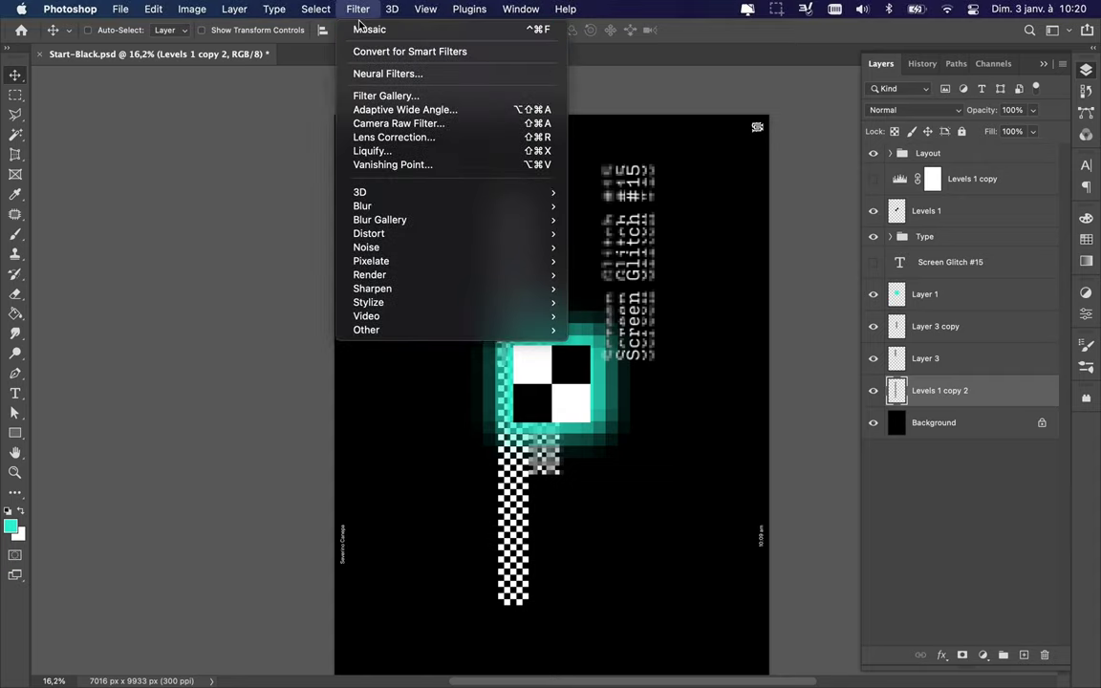
click(602, 330)
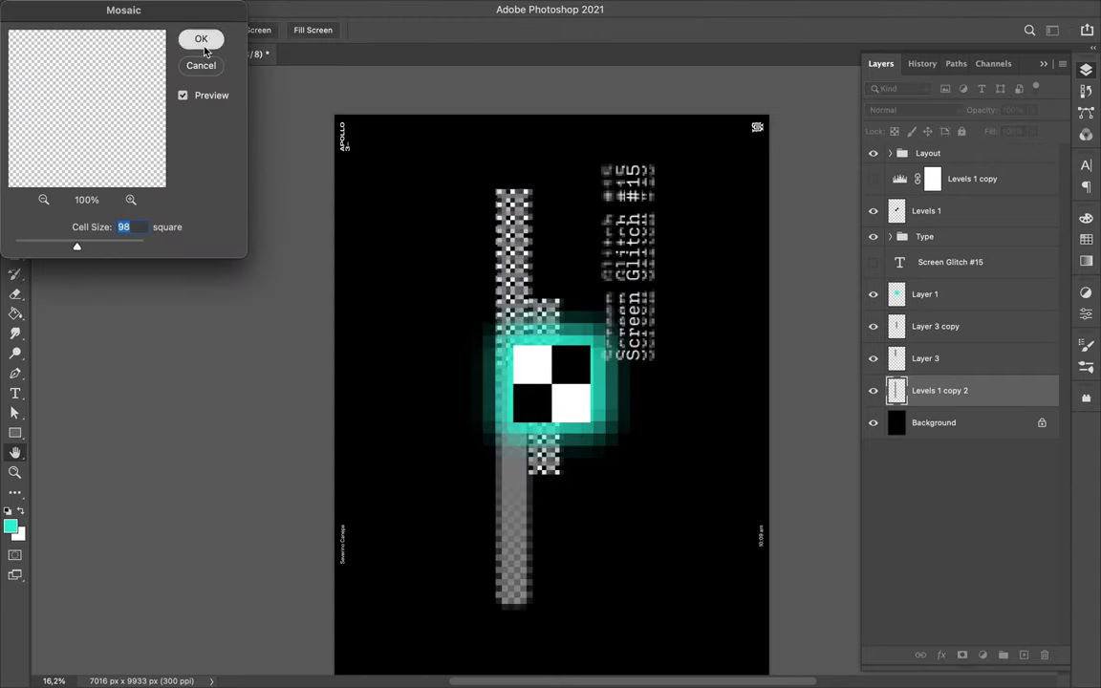
key(Return)
- Apply a coarser Mosaic to the checker column and move it up and right
drag(456, 415, 449, 517)
click(357, 5)
click(594, 337)
key(Return)
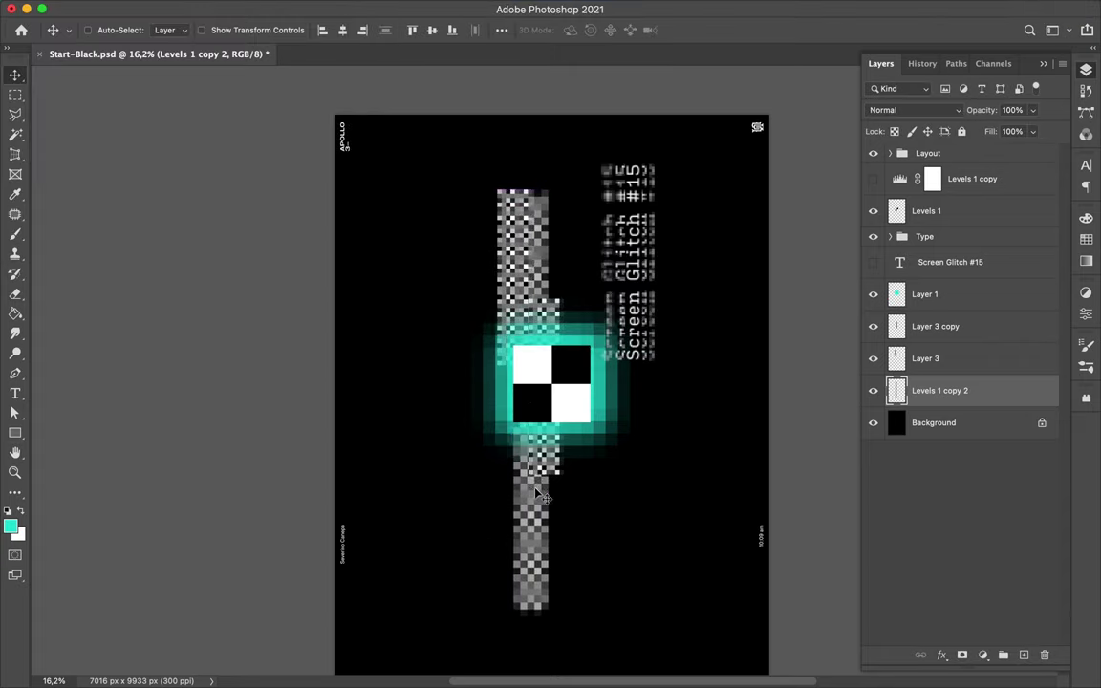
drag(510, 495, 540, 471)
scroll(506, 386, down, 1)
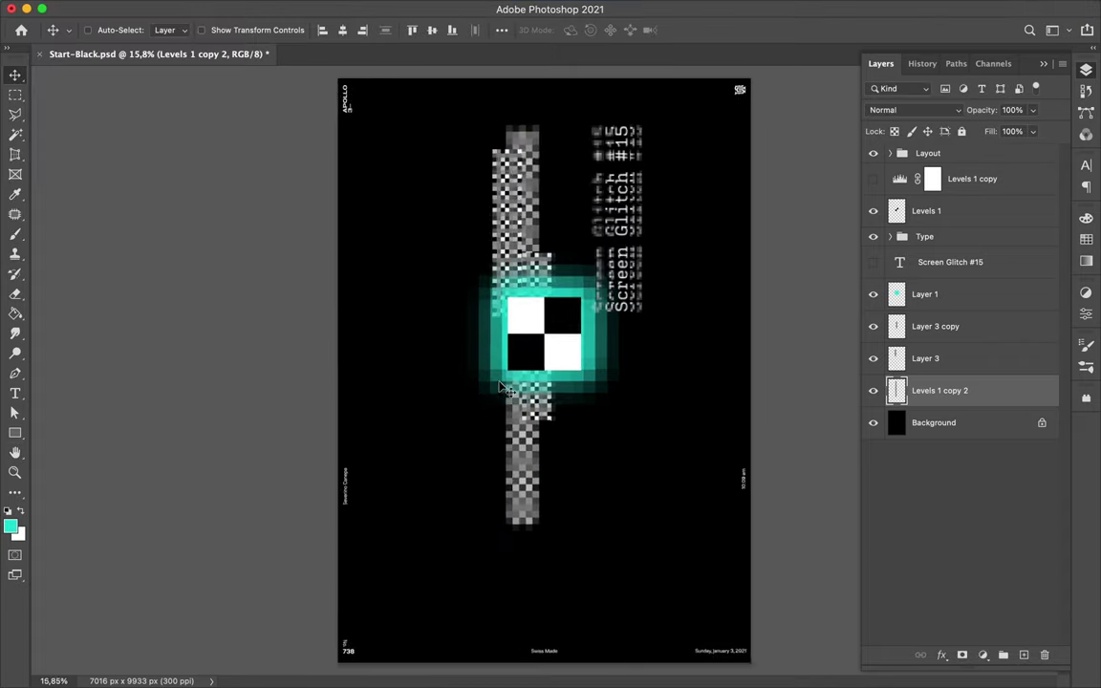
click(513, 659)
- Copy the crosshair from Illustrator and paste it into the poster
click(546, 297)
key(super+c)
key(super+Tab)
key(super+v)
key(Return)
click(275, 9)
- Pixelate the crosshair with Mosaic and move it lower on the poster
click(873, 390)
click(949, 422)
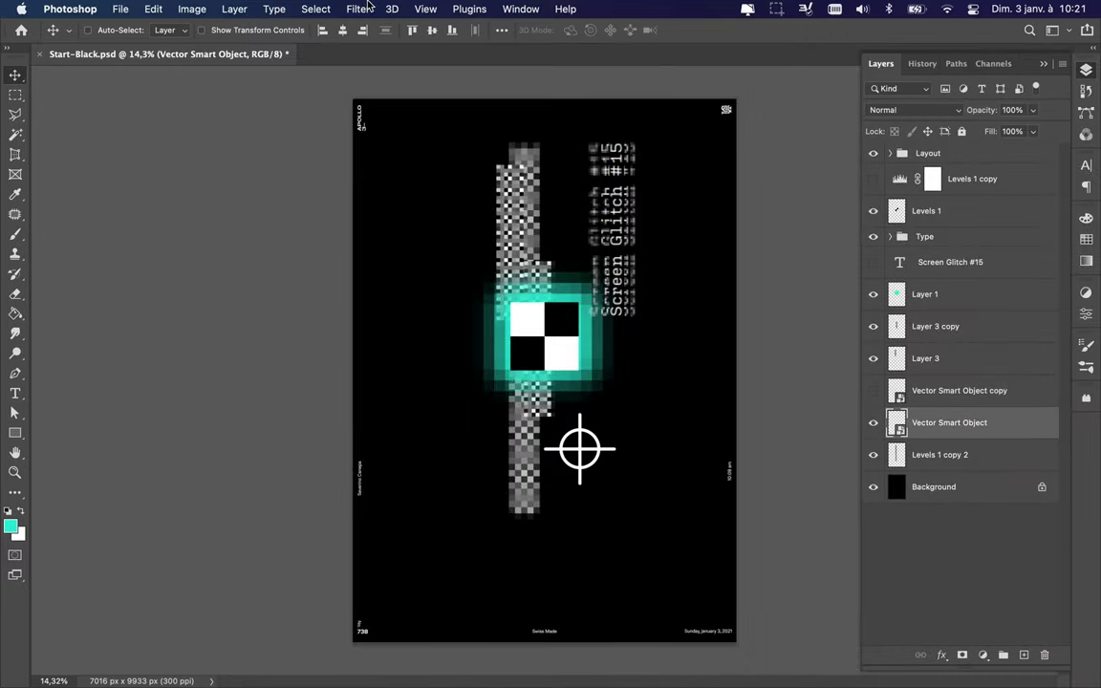
click(358, 8)
click(642, 330)
click(202, 39)
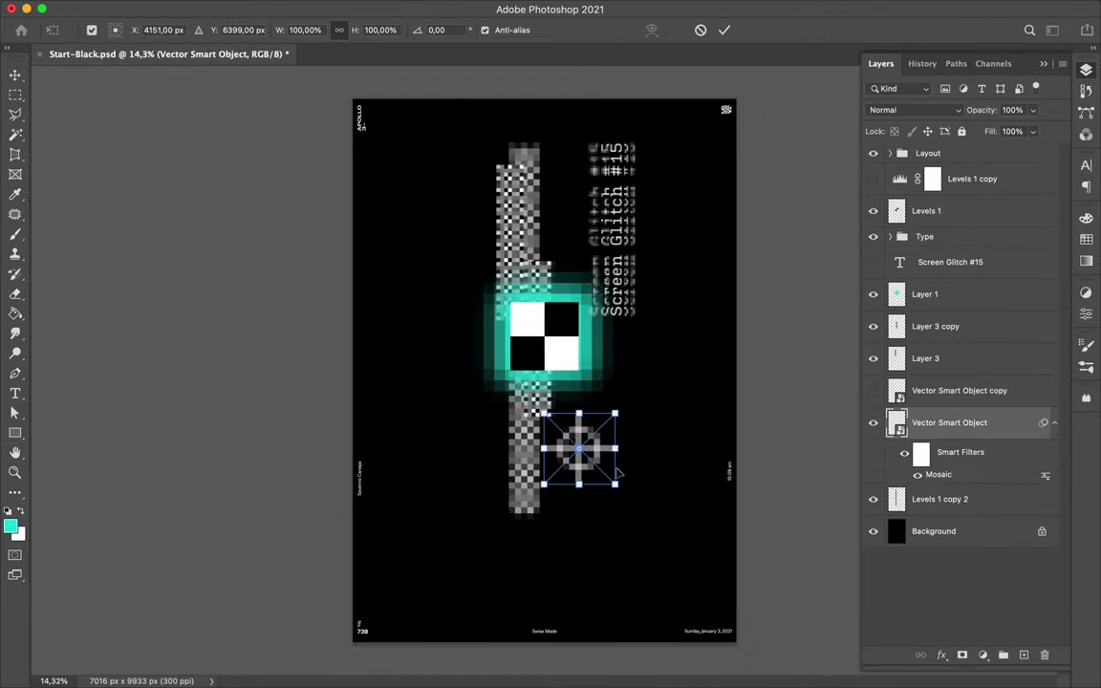
drag(604, 468, 628, 556)
- Paste a smaller crosshair copy, mosaic it at cell size 60, and place it upper left
key(super+v)
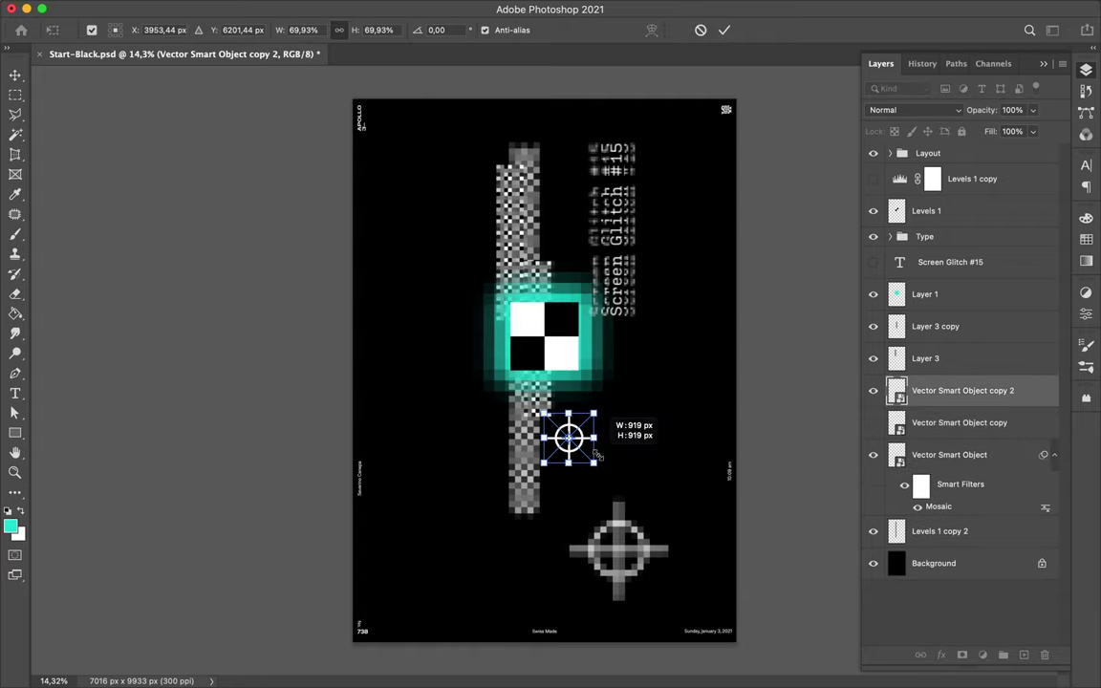
key(Return)
click(355, 8)
click(585, 330)
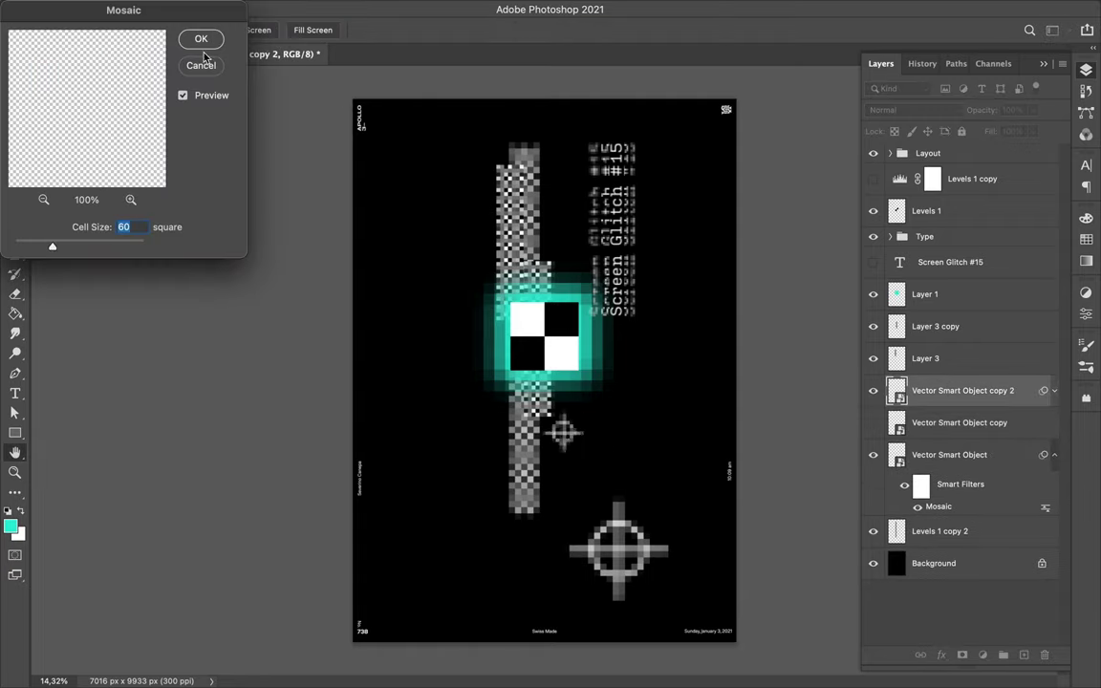
key(Return)
drag(563, 432, 472, 179)
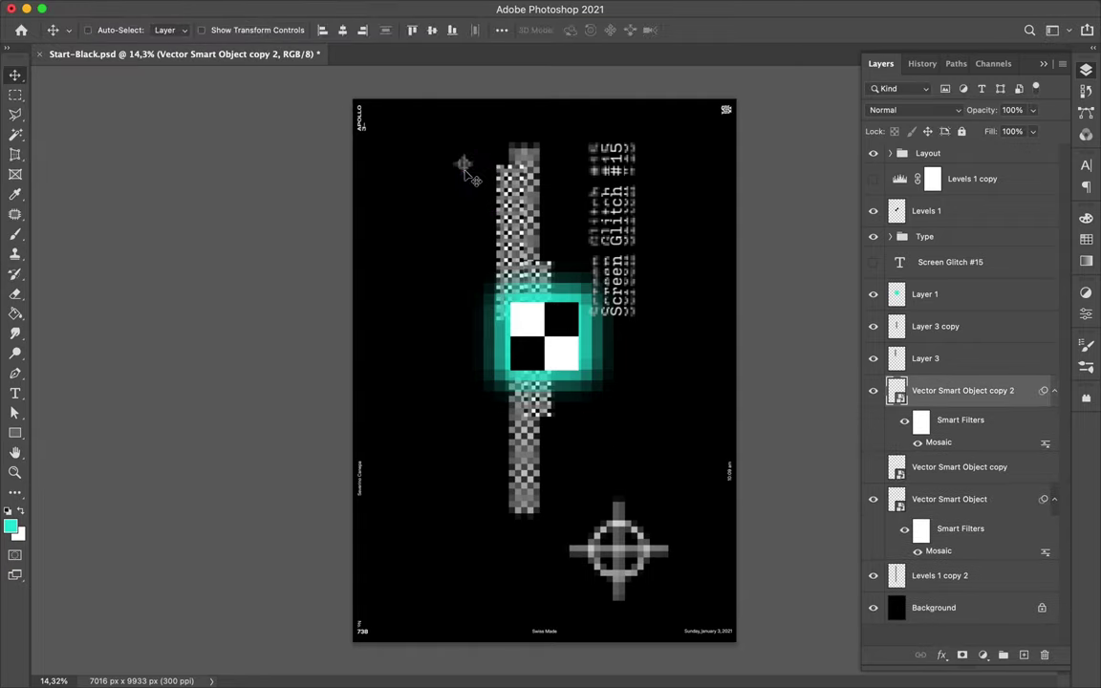
- Collapse the crosshair copy's filter rows and move the Type group higher in the stack
click(1055, 391)
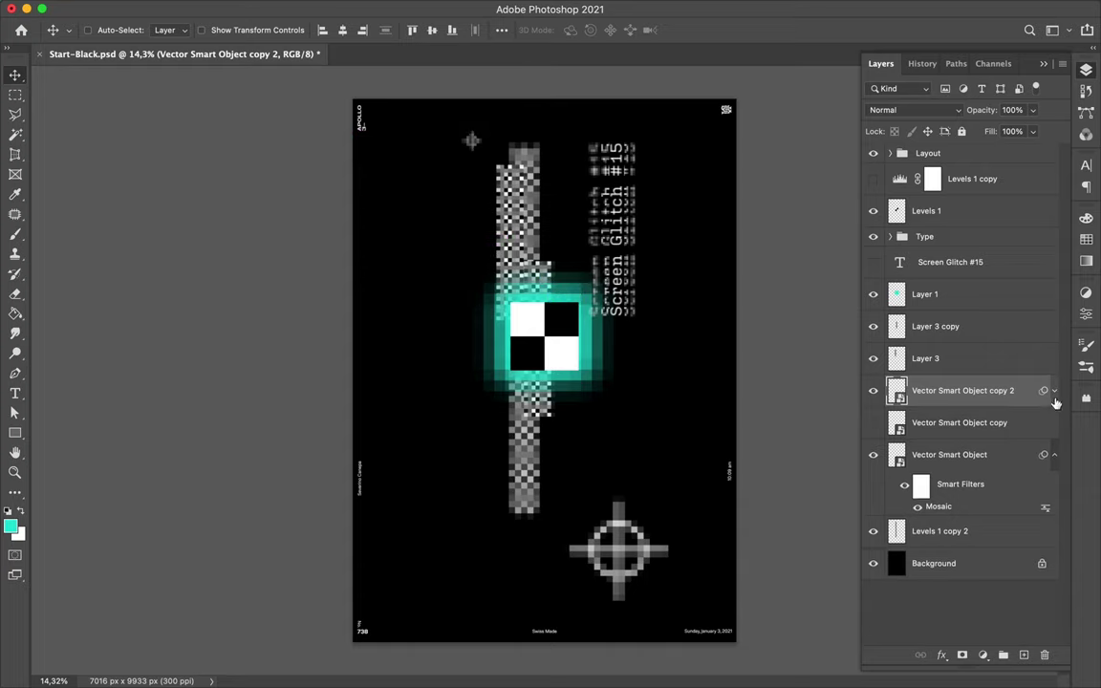
click(965, 239)
drag(612, 239, 588, 239)
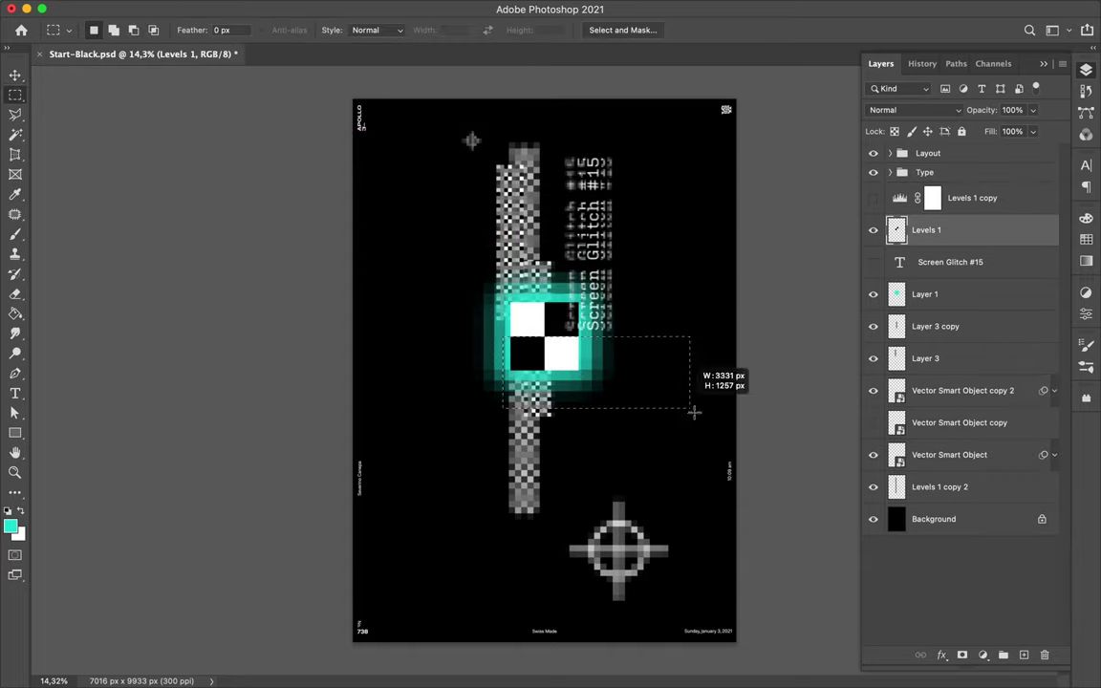
- Copy a band of the checkered square to a new layer, then duplicate, shift and resize it
key(ctrl+j)
key(v)
drag(549, 365, 606, 387)
drag(509, 332, 509, 349)
key(ctrl+t)
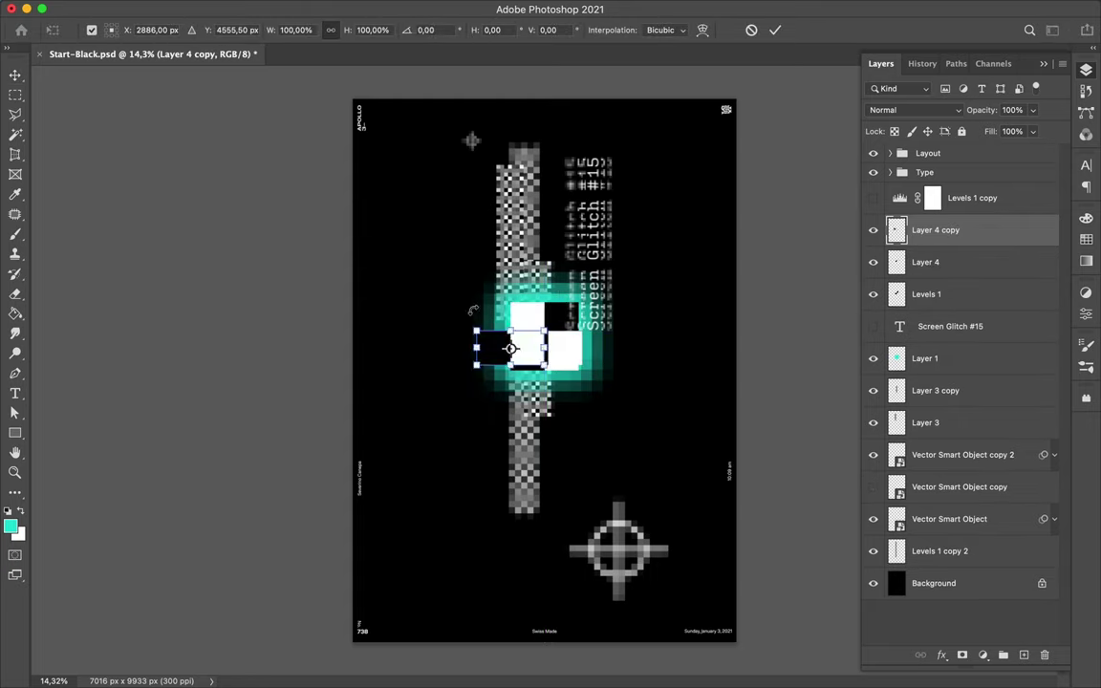
key(Return)
- Mosaic the band at cell size 108, enlarge it over the square's left side, and nudge the crosshair
click(356, 7)
click(620, 314)
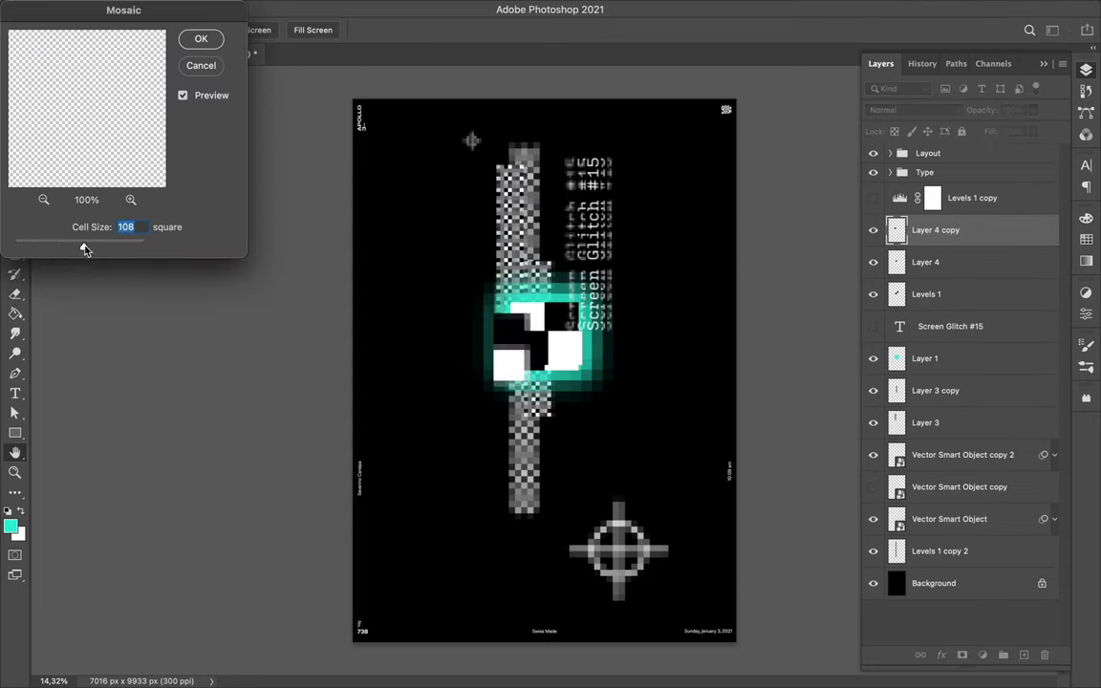
key(Return)
drag(500, 277, 508, 300)
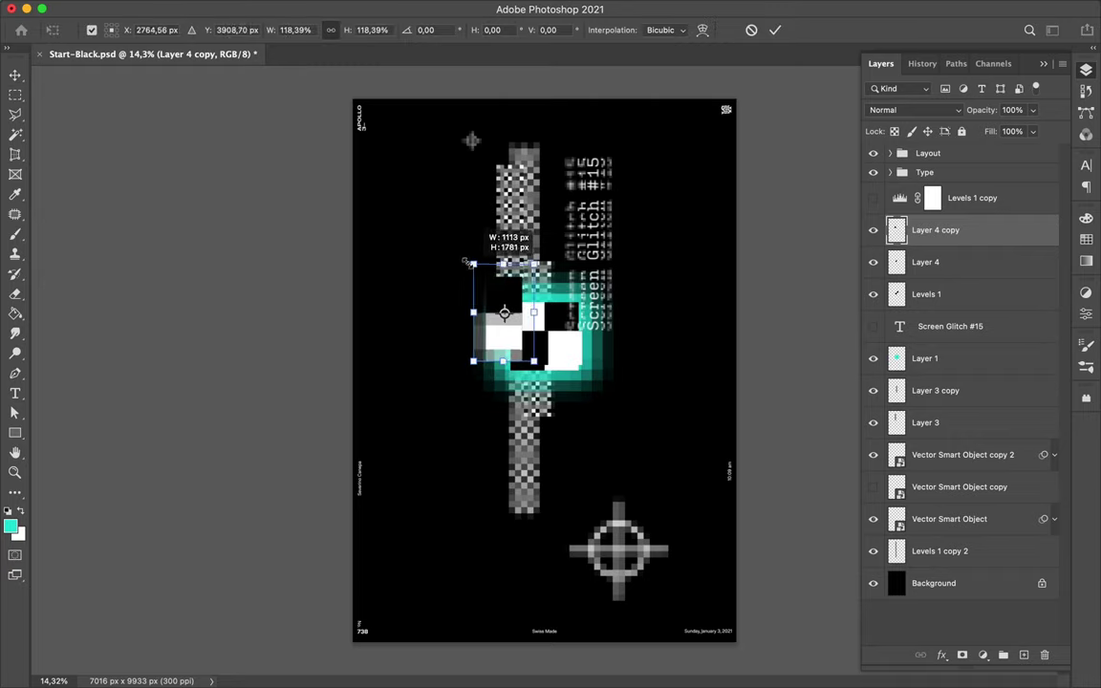
drag(617, 549, 600, 508)
key(b)
click(1086, 239)
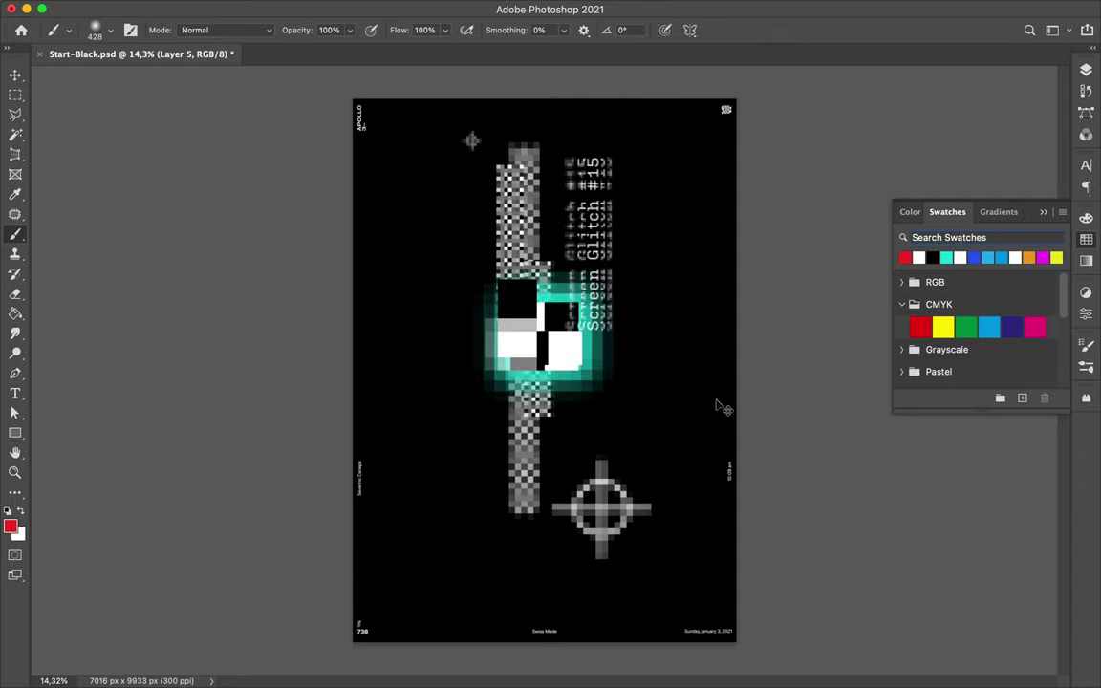
- Blur the blue stroke at radius 161.8, mosaic it, and move it below the teal square
click(356, 7)
click(637, 253)
click(878, 87)
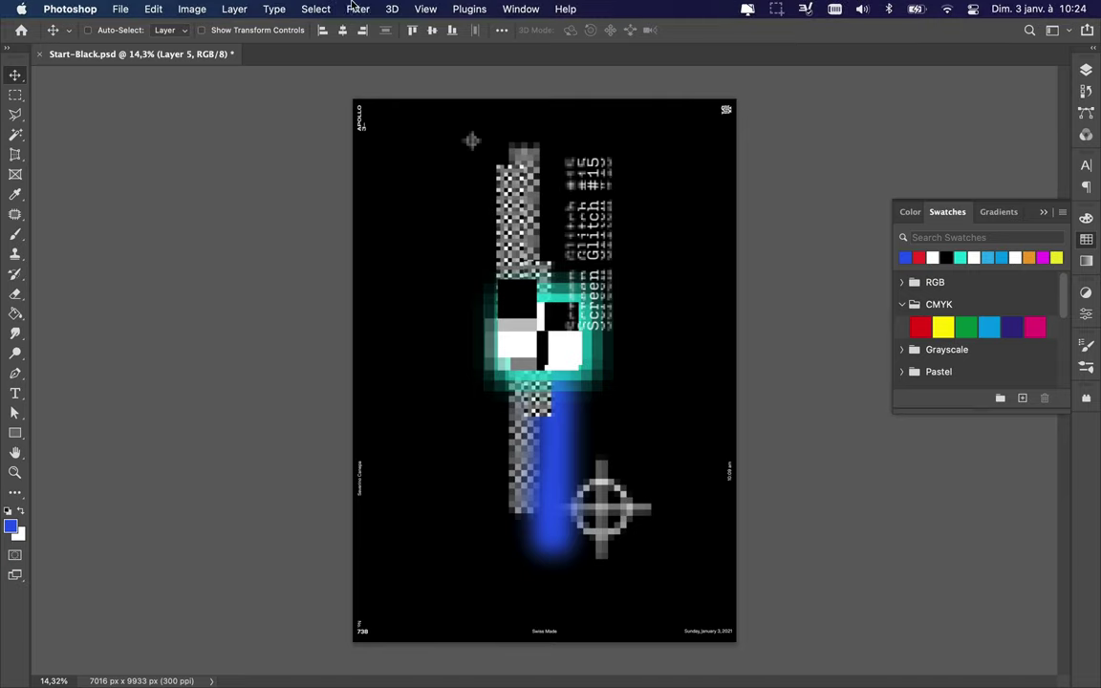
click(362, 9)
click(615, 330)
key(Return)
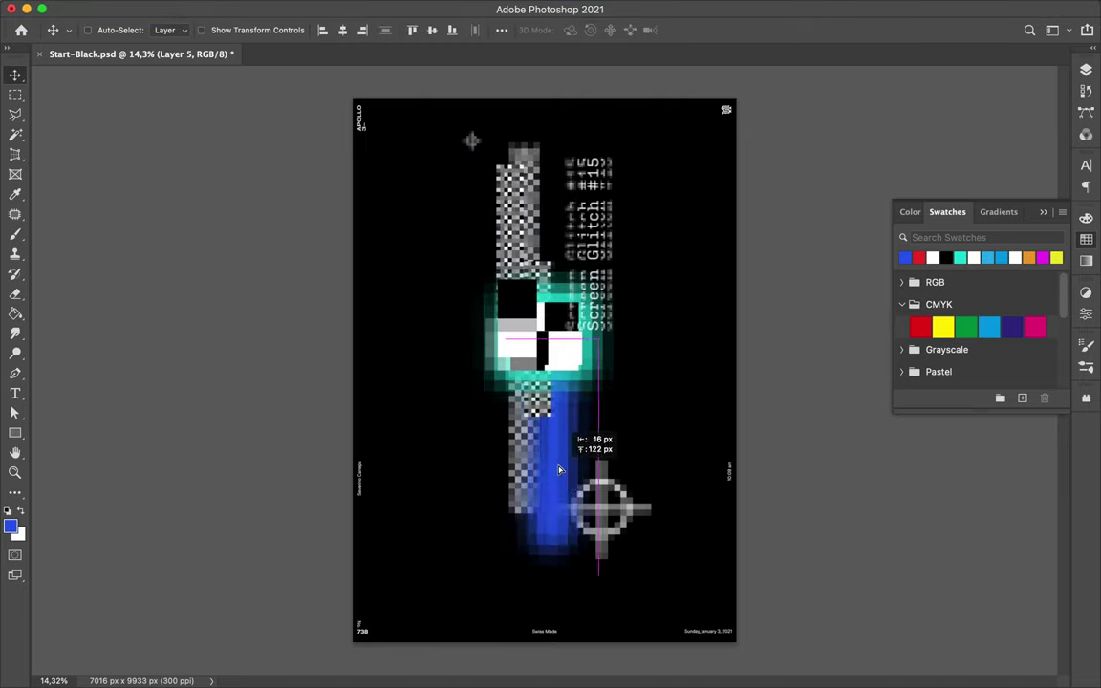
drag(559, 478, 548, 488)
- On a new layer, Gaussian-blur and mosaic the left blue stroke, then move it beside the square
key(b)
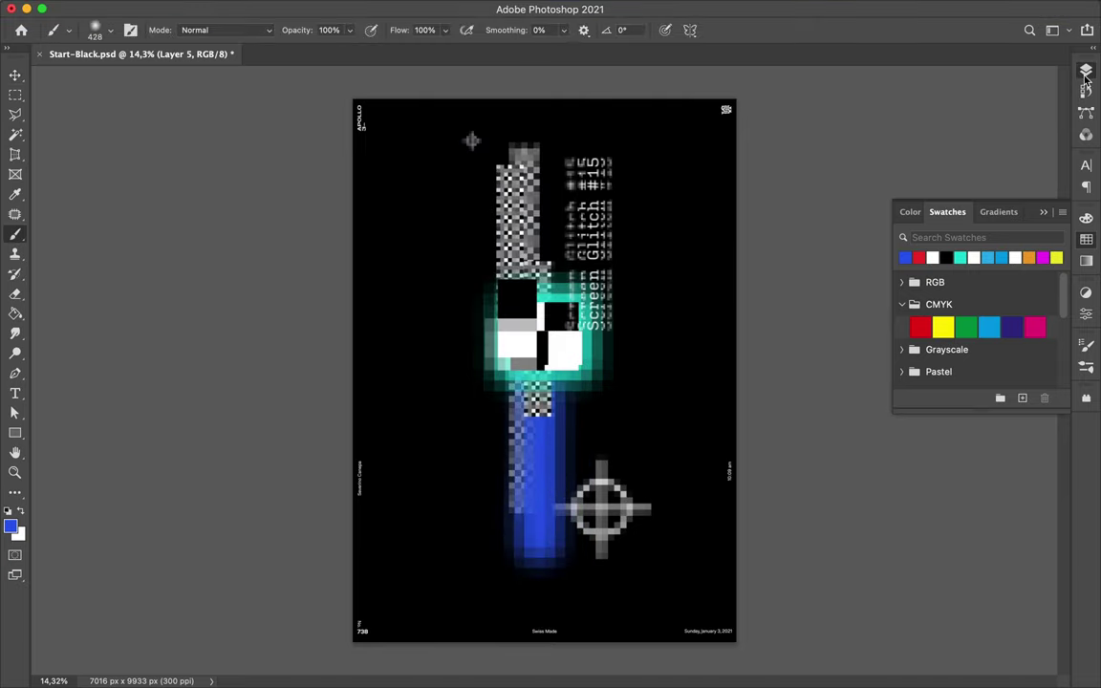
key(F7)
key(ctrl+shift+alt+n)
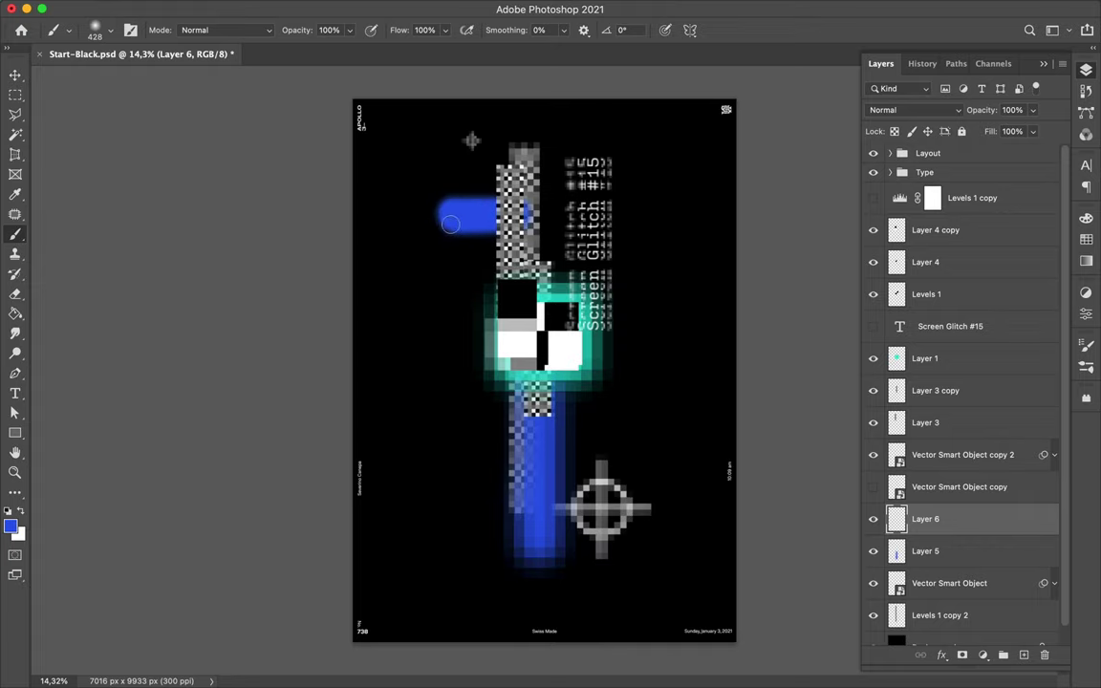
click(443, 8)
click(612, 279)
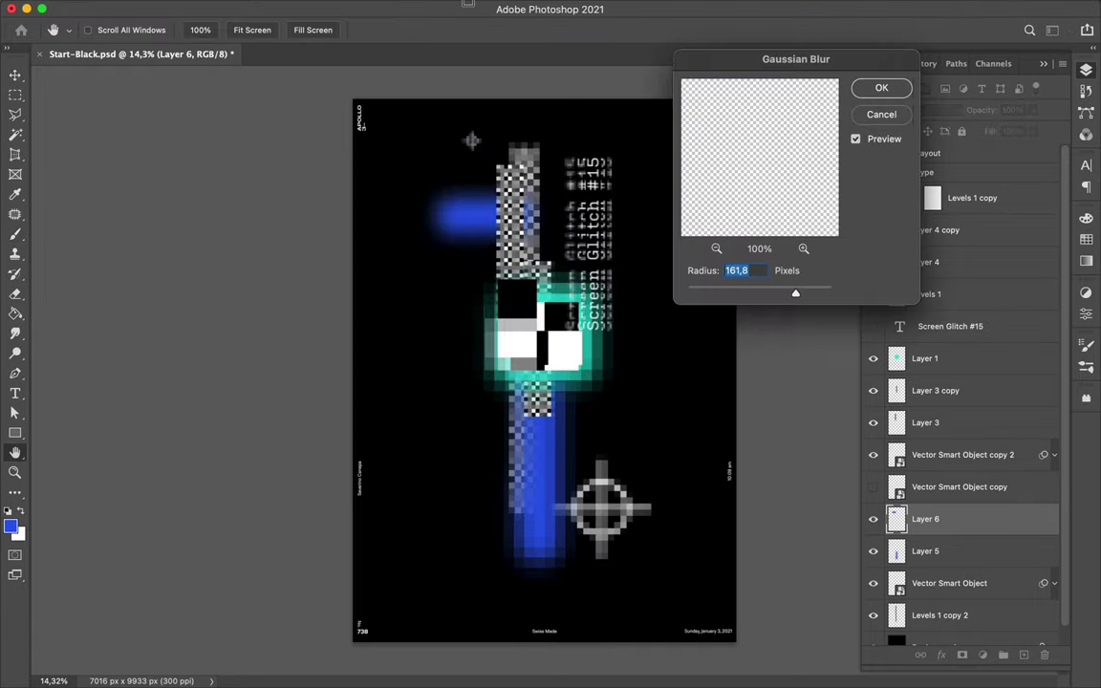
key(Return)
click(361, 8)
click(603, 423)
key(Return)
key(v)
drag(481, 223, 469, 303)
- Copy the battery icon from Illustrator and place it beside the teal square
key(super+Tab)
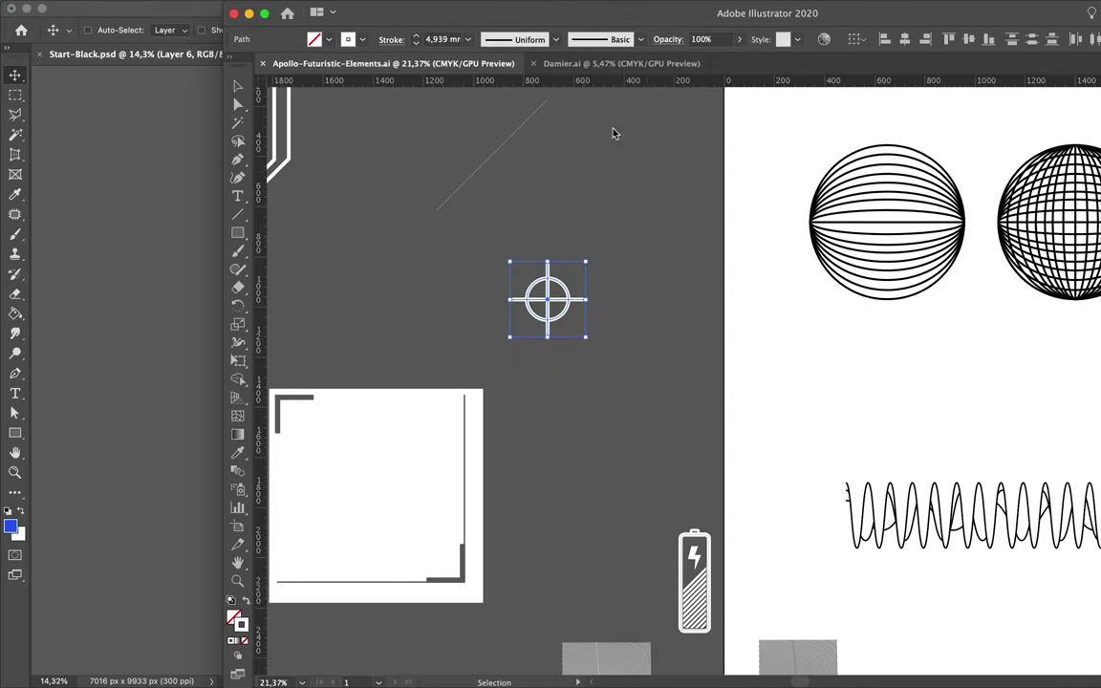
key(super+c)
key(super+Tab)
key(super+v)
drag(494, 335, 633, 433)
key(Return)
click(358, 9)
mouse_move(362, 205)
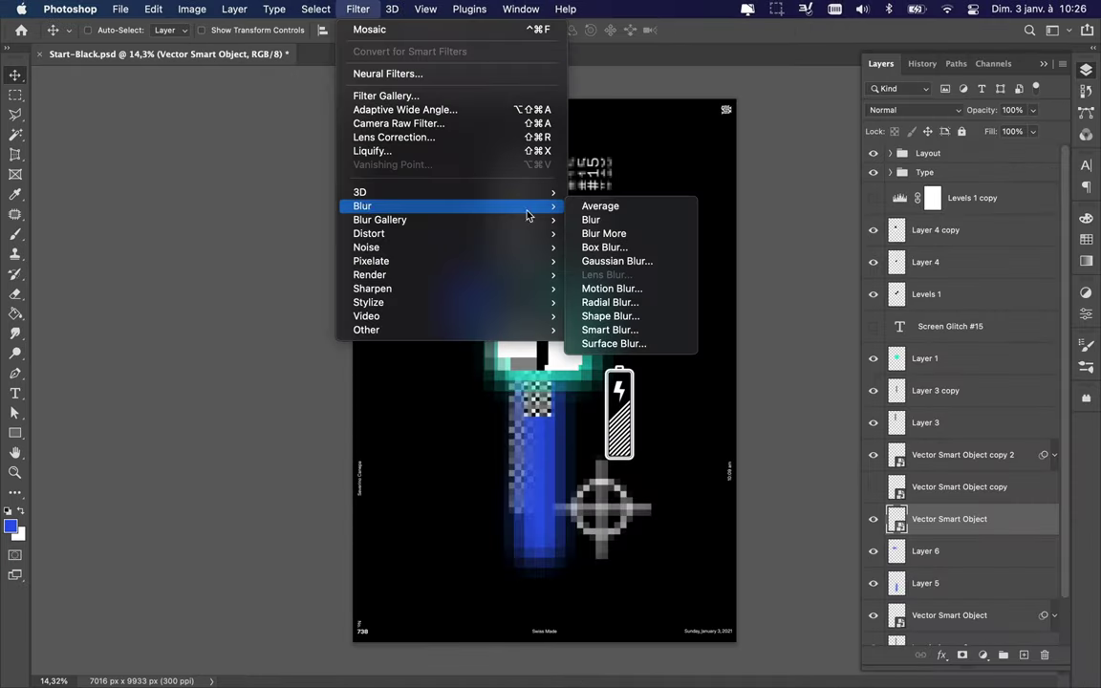
- Mosaic the battery icon at cell size 188, adjust its filter blending, and move it onto the blue glow
mouse_move(371, 261)
click(607, 327)
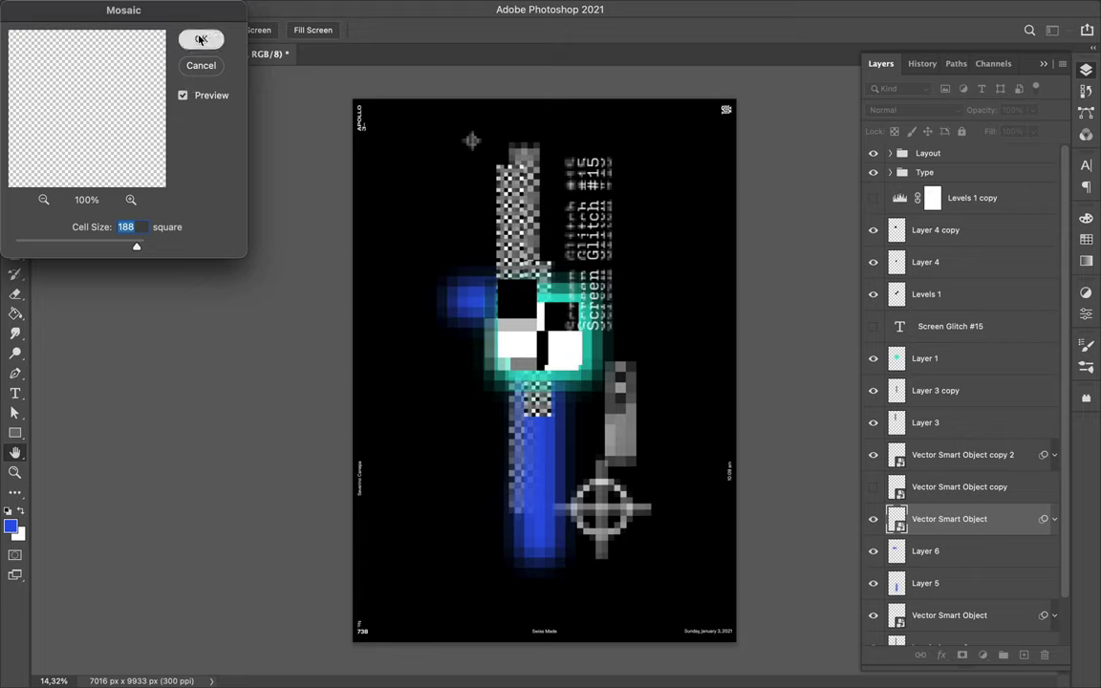
click(201, 40)
right_click(922, 622)
scroll(922, 590, down, 3)
click(1038, 568)
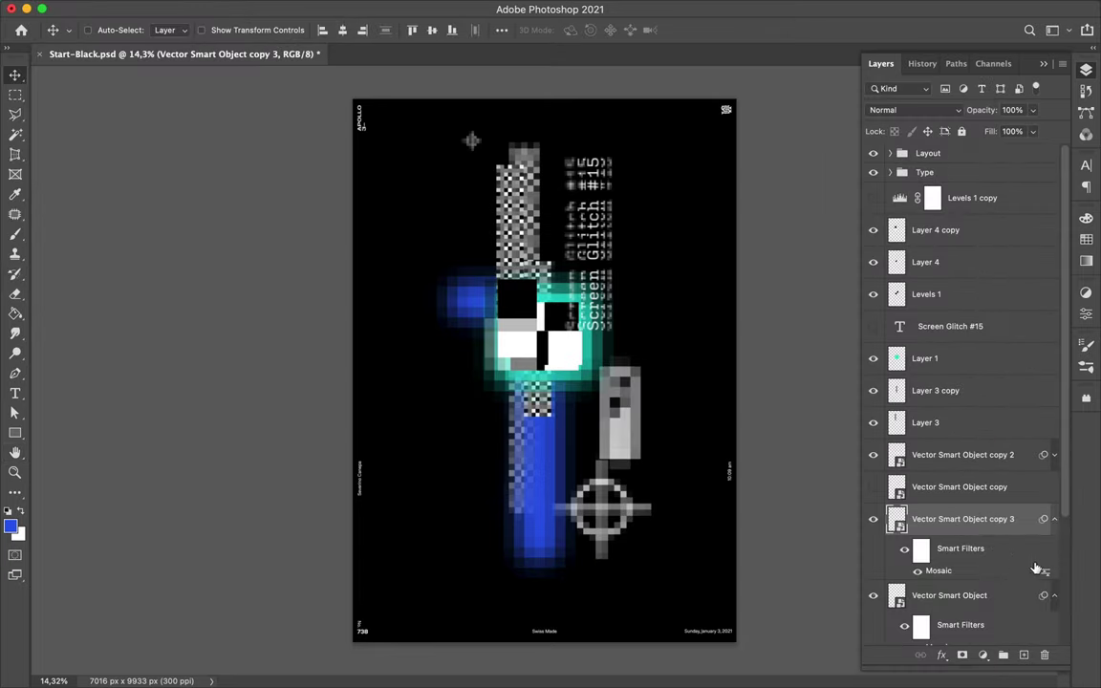
double_click(1037, 568)
click(200, 67)
double_click(923, 553)
drag(631, 430, 575, 453)
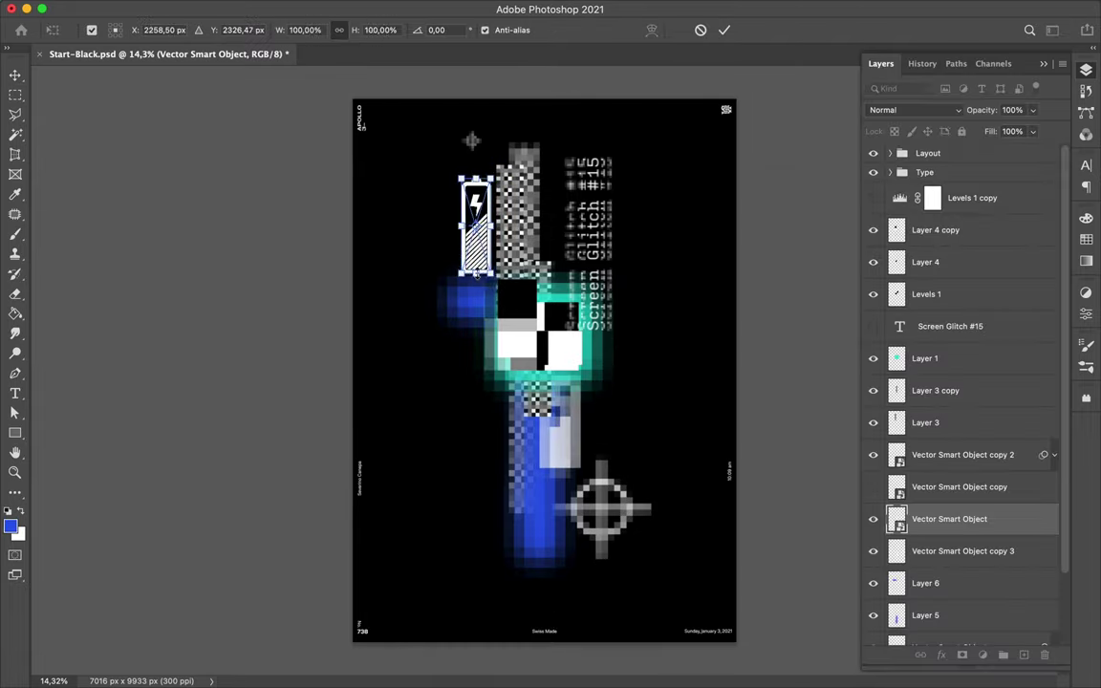
- Mosaic the pasted outline frame at cell size 100 and place it lower left, low in the layer stack
key(Return)
click(359, 9)
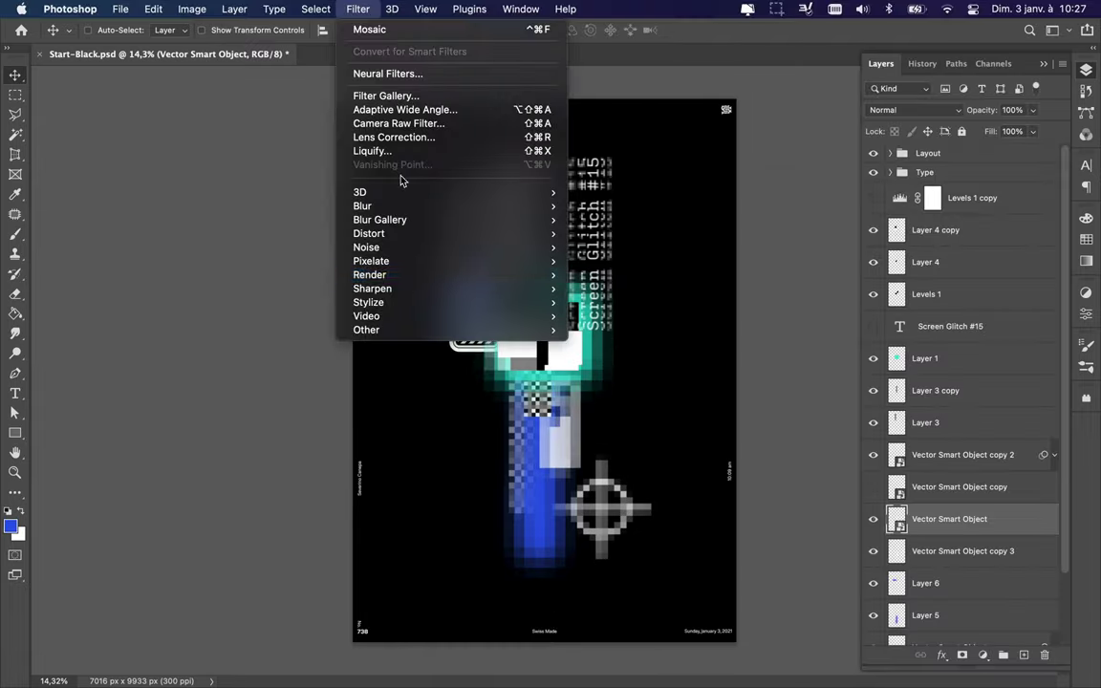
mouse_move(371, 261)
click(611, 330)
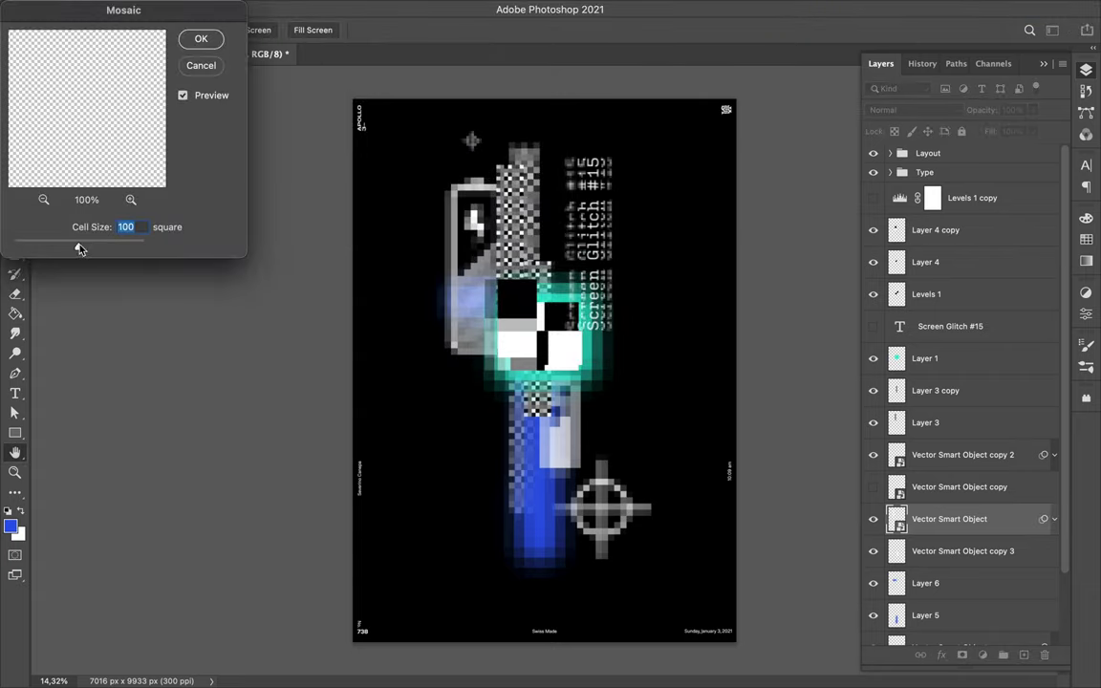
key(Return)
drag(469, 239, 492, 402)
scroll(955, 430, down, 3)
drag(937, 534, 976, 598)
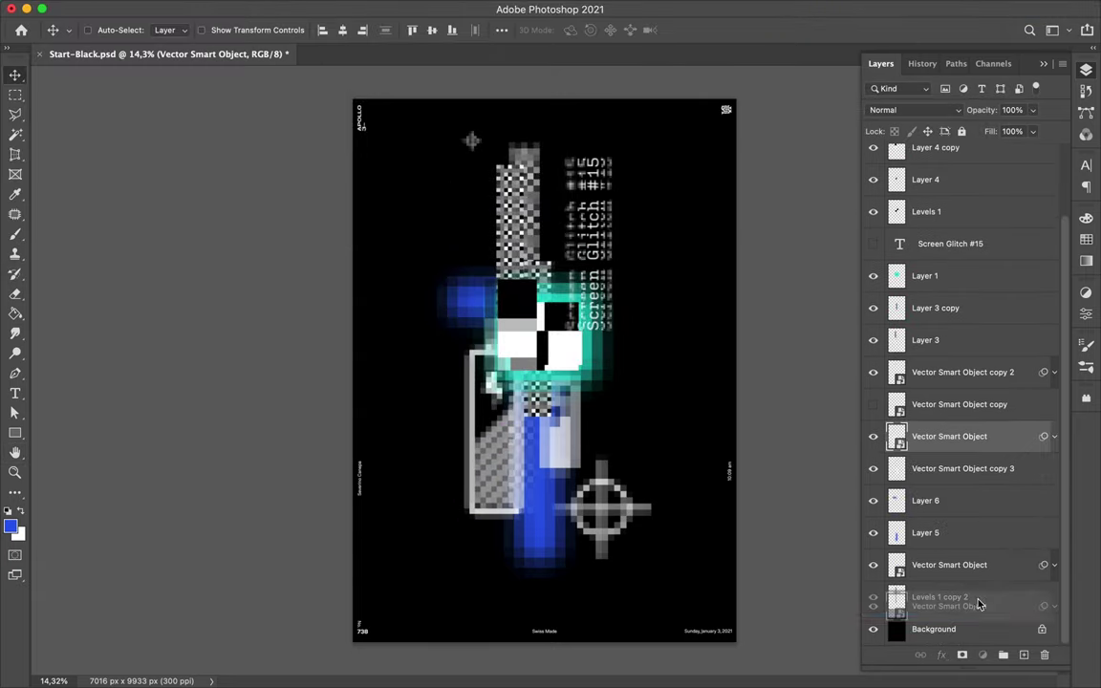
drag(492, 411, 516, 435)
- In Illustrator's Damier.ai, select the checker artwork at the artboard's top left and copy it
click(489, 658)
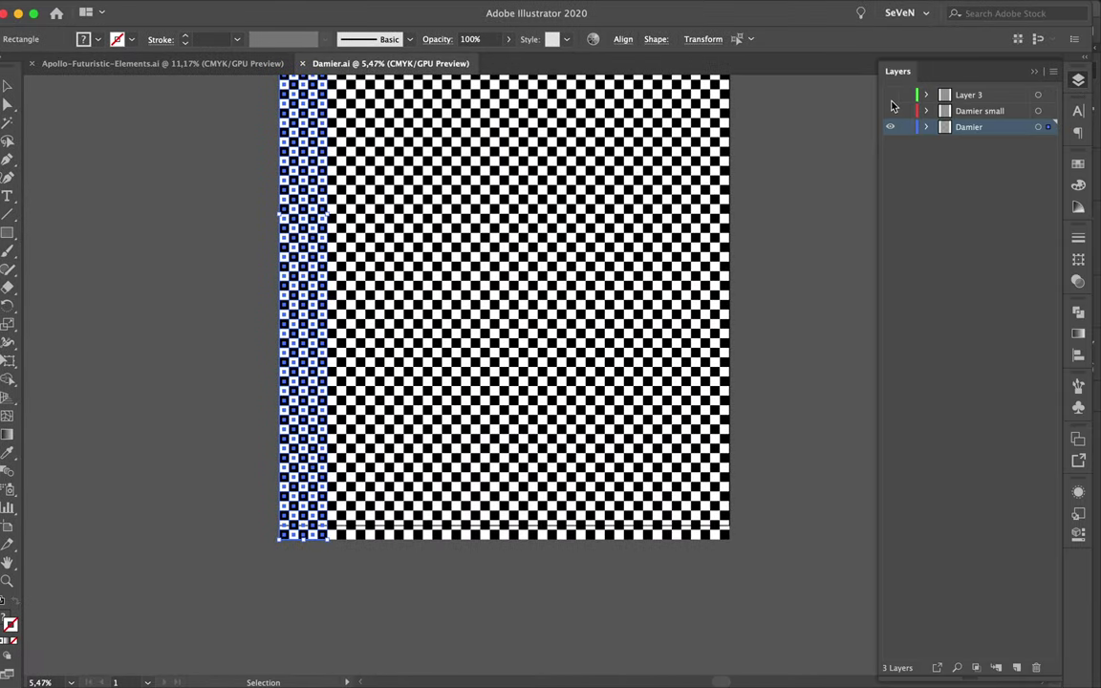
scroll(804, 115, up, 2)
click(248, 129)
drag(248, 129, 289, 143)
key(super+Tab)
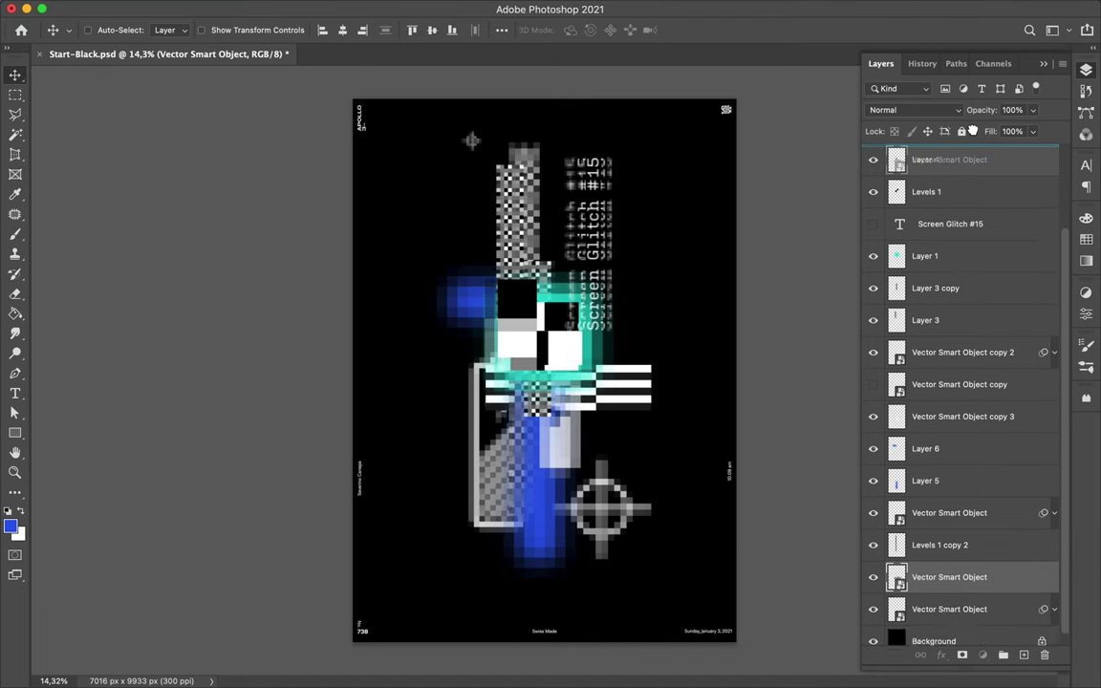
- Duplicate the striped layer and place the striped bars across the teal square, without a mosaic
drag(972, 131, 984, 196)
mouse_move(603, 396)
mouse_down()
mouse_move(577, 340)
mouse_move(483, 346)
mouse_up()
key(super+t)
key(Return)
click(361, 7)
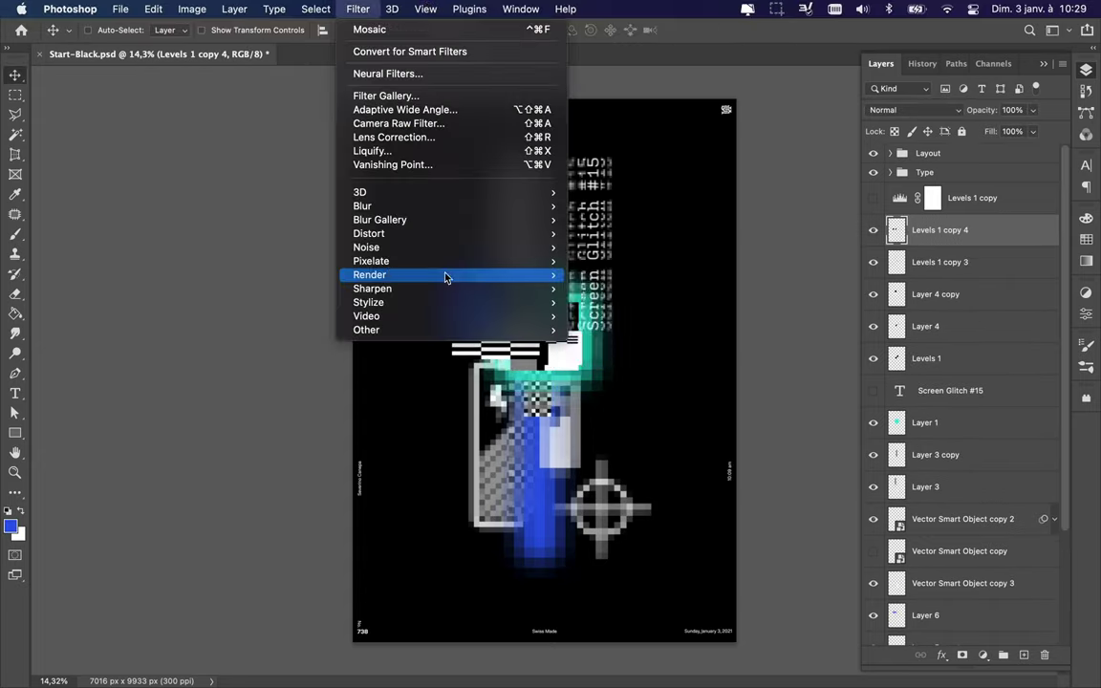
click(612, 349)
click(201, 65)
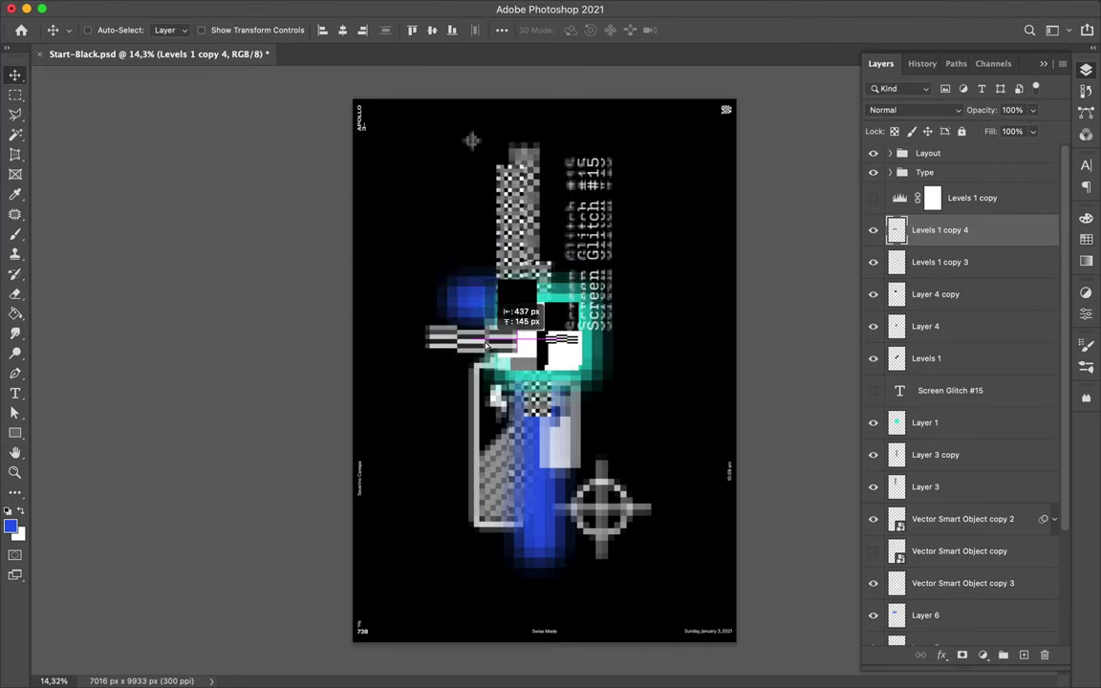
mouse_move(516, 344)
mouse_down()
mouse_move(603, 435)
mouse_move(630, 398)
mouse_up()
scroll(961, 526, down, 5)
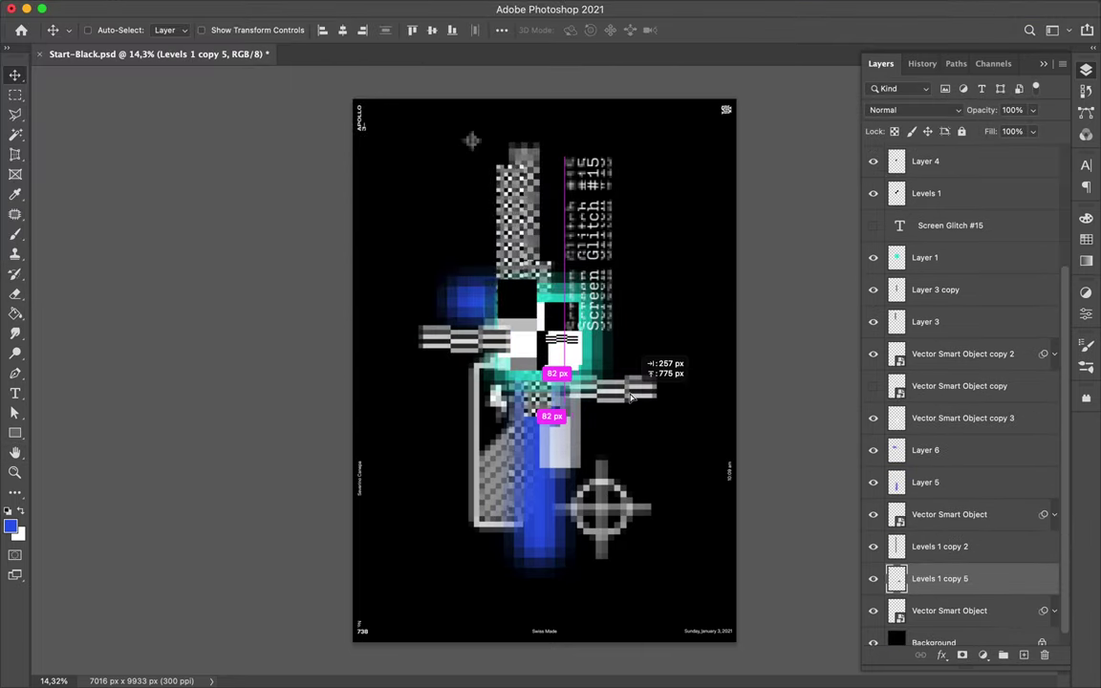
- Shift the Screen Glitch #15 text left, lower the crosshair, and bring in the Illustrator checkerboard
mouse_move(532, 302)
mouse_down()
mouse_move(524, 216)
mouse_move(535, 127)
mouse_up()
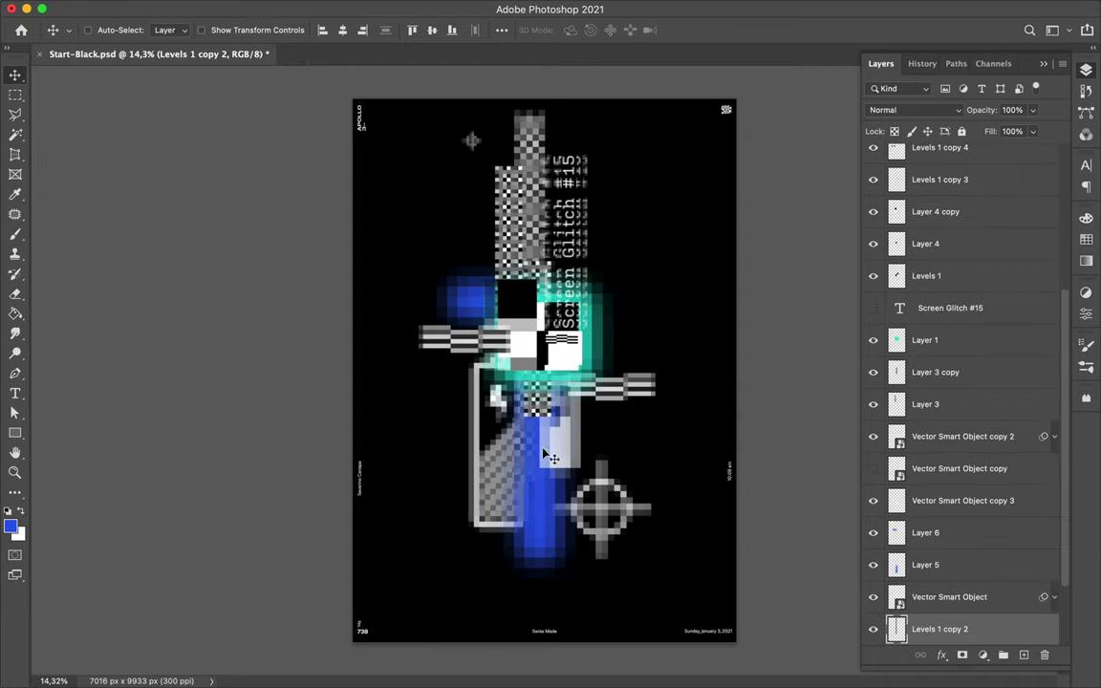
drag(604, 483, 606, 559)
click(476, 671)
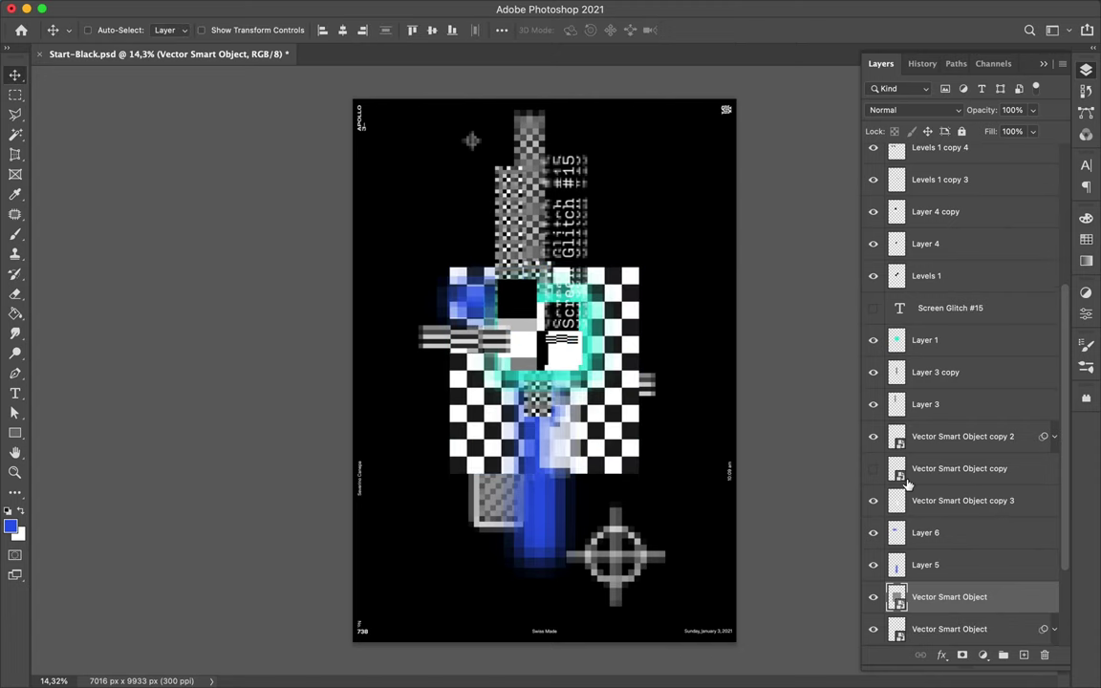
scroll(908, 485, down, 3)
click(356, 10)
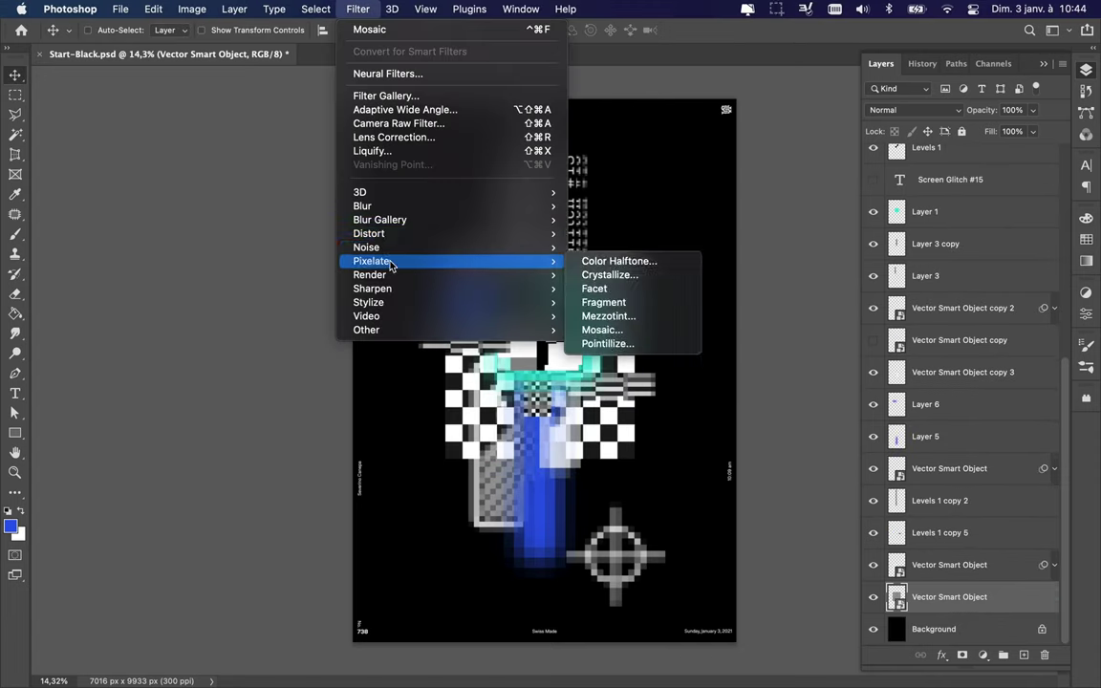
- Pixelate the pasted checkerboard with Mosaic at cell size 200, applied twice
click(592, 327)
drag(67, 245, 135, 247)
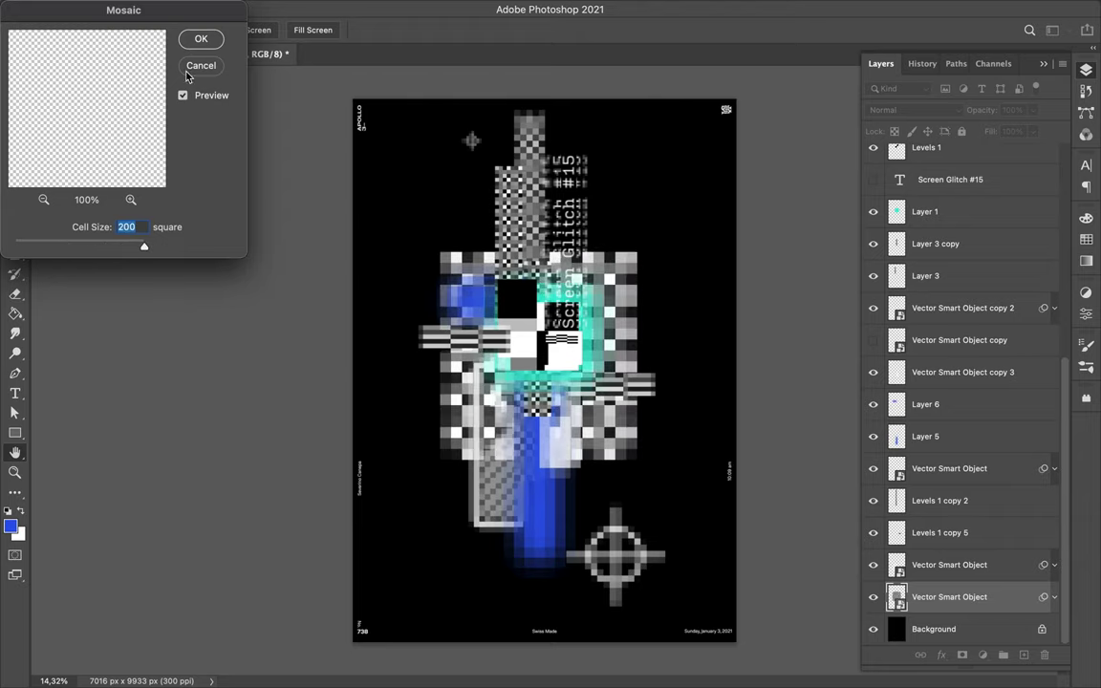
click(201, 38)
click(356, 10)
click(208, 39)
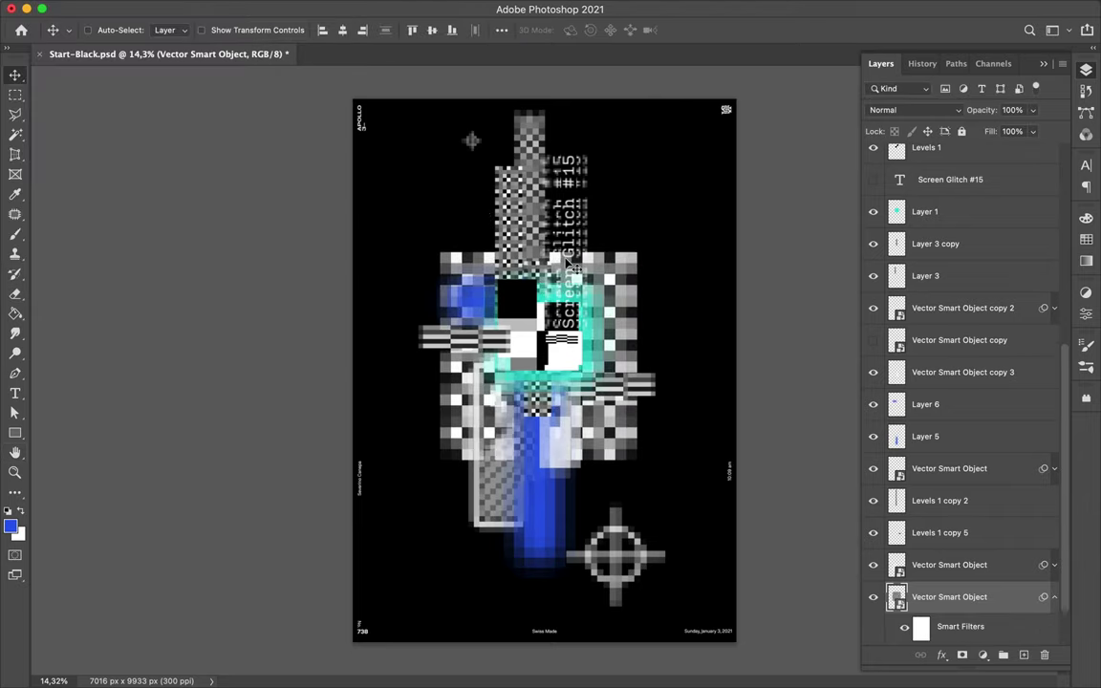
- Reduce the checkered layer's fill to 75% and scale the block down
click(1032, 131)
drag(1019, 148, 995, 149)
click(1054, 570)
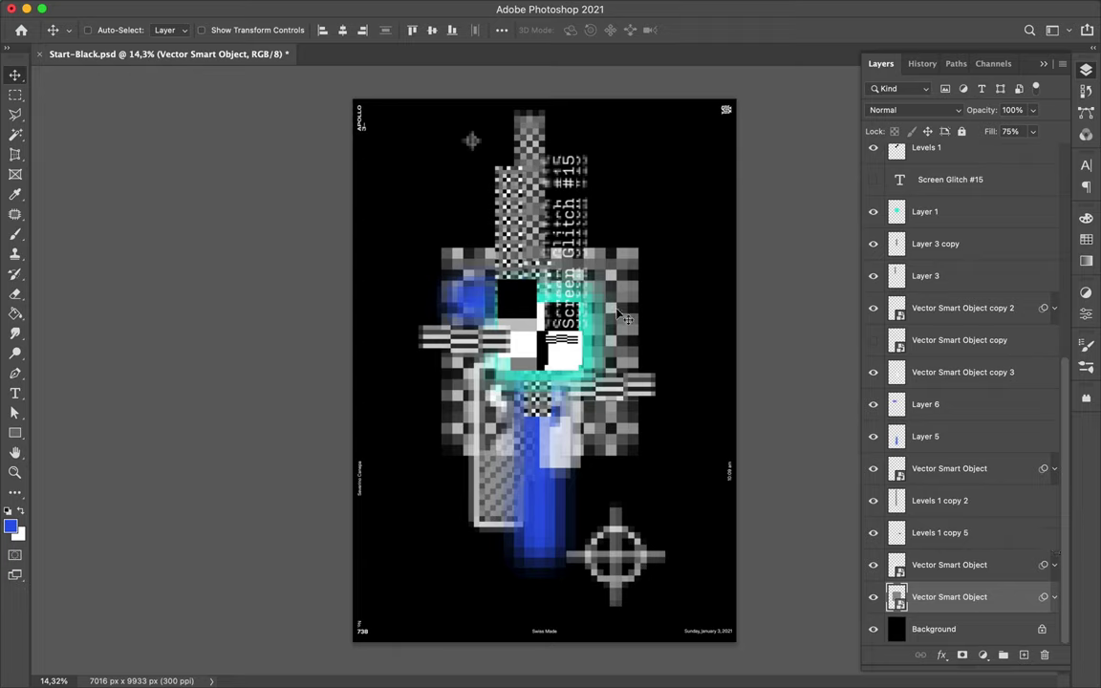
key(ctrl+t)
drag(633, 305, 590, 339)
key(Return)
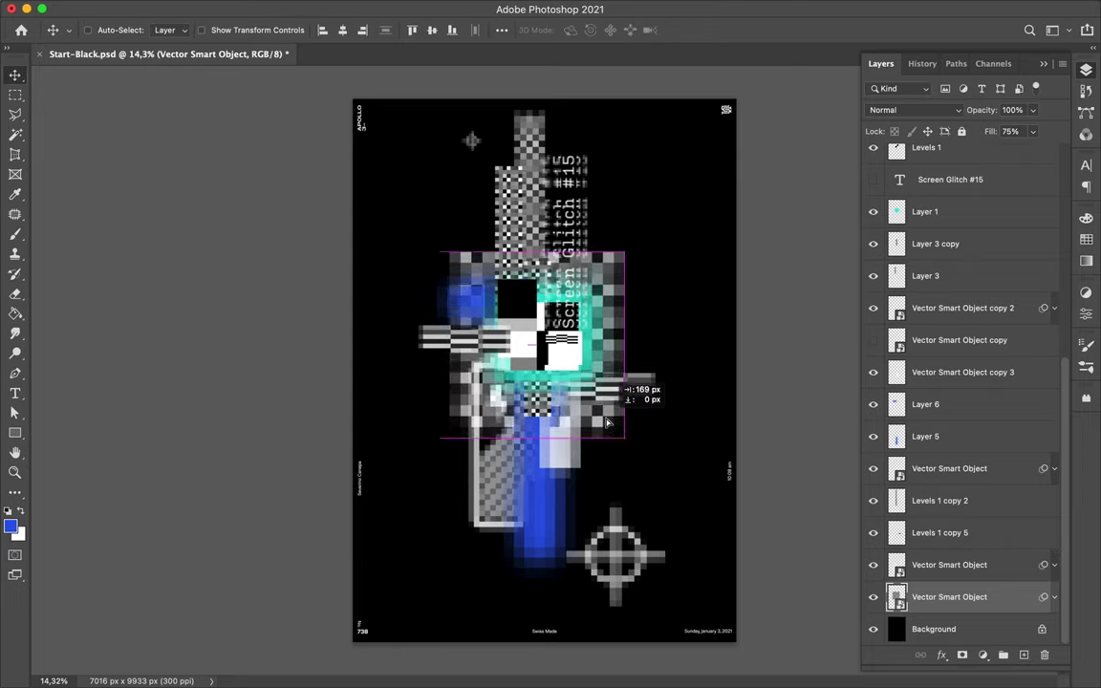
- Start a new text layer on the poster with the Type tool
key(t)
click(589, 445)
click(927, 111)
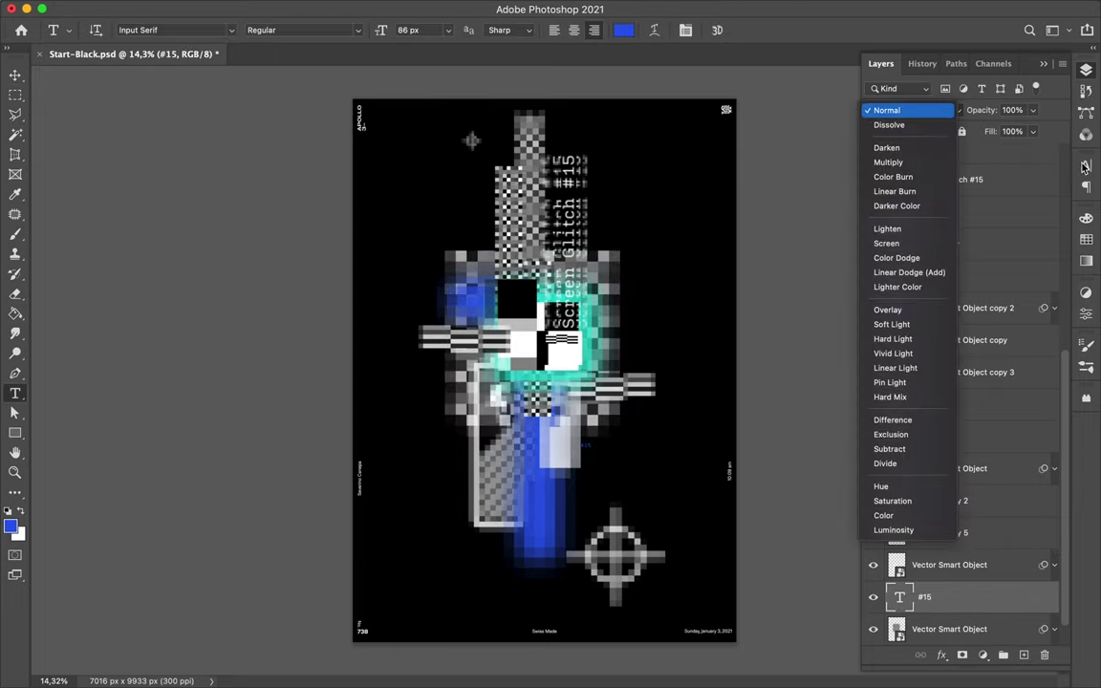
- Style the text white in Core Magic Wand1 with tracking tightened to -20
click(904, 112)
key(ctrl+t)
click(623, 30)
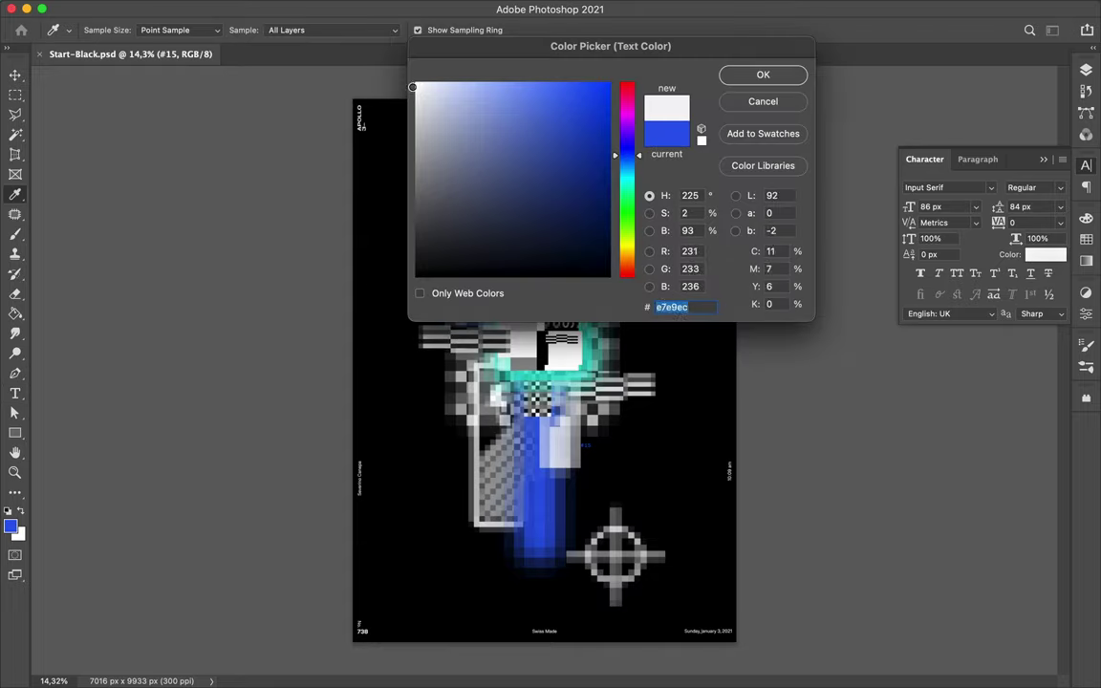
click(762, 75)
click(946, 188)
click(793, 276)
key(ctrl+t)
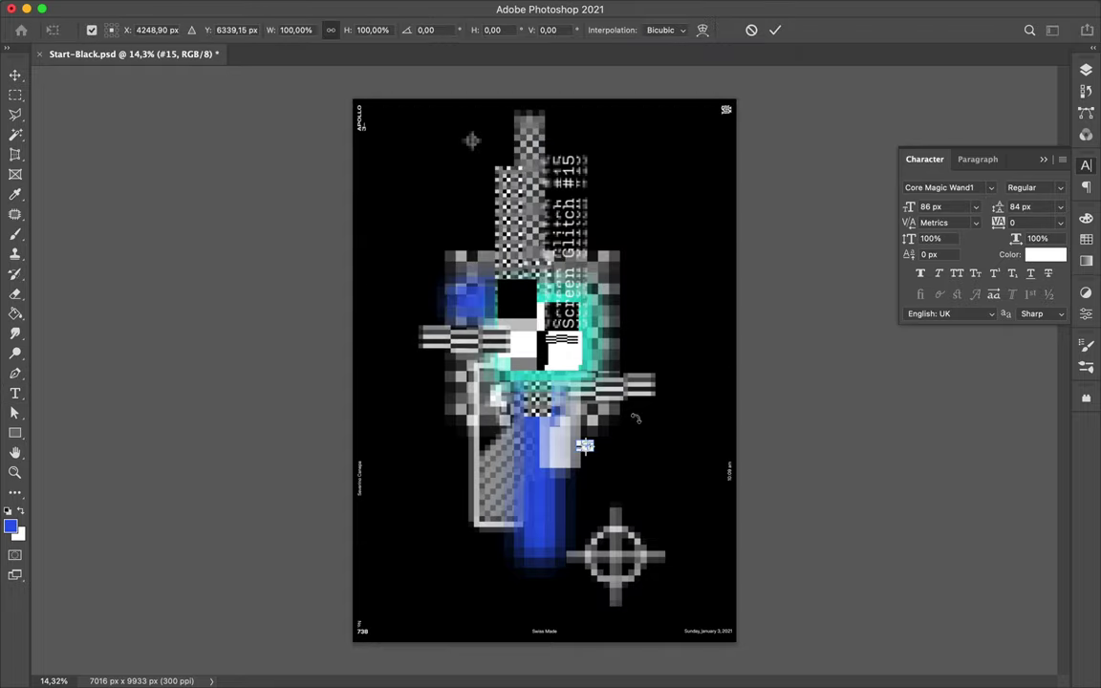
click(1040, 223)
text(-20)
key(Return)
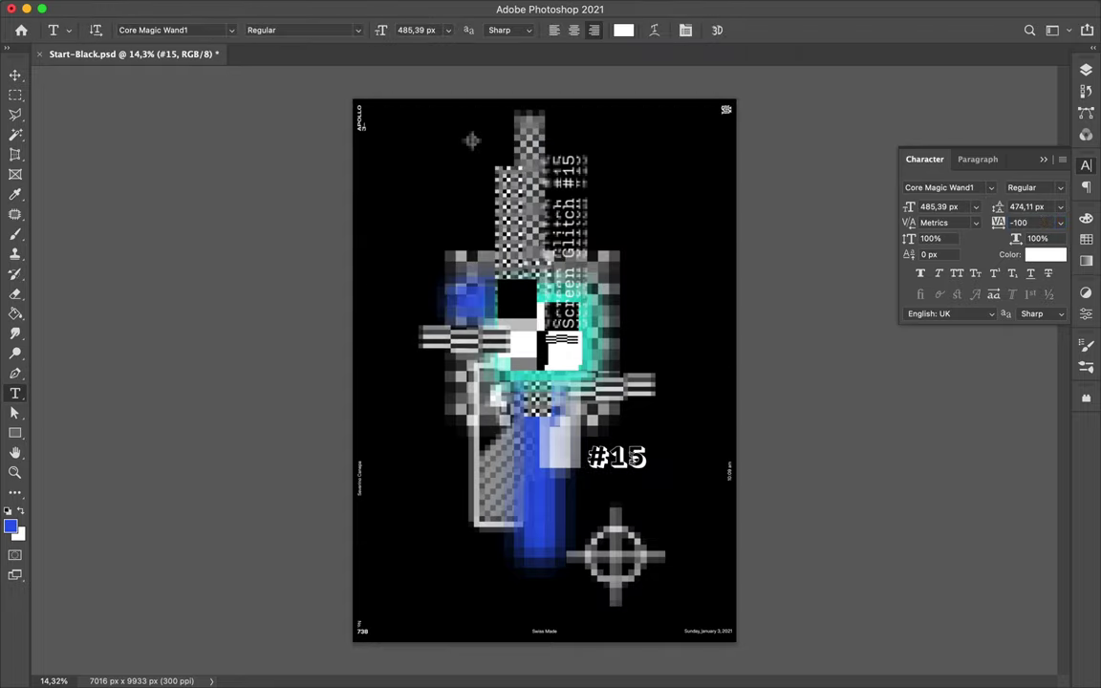
- Enlarge the #15 text, convert it to a smart object with Mosaic, and move it down-right
key(ctrl+t)
key(Return)
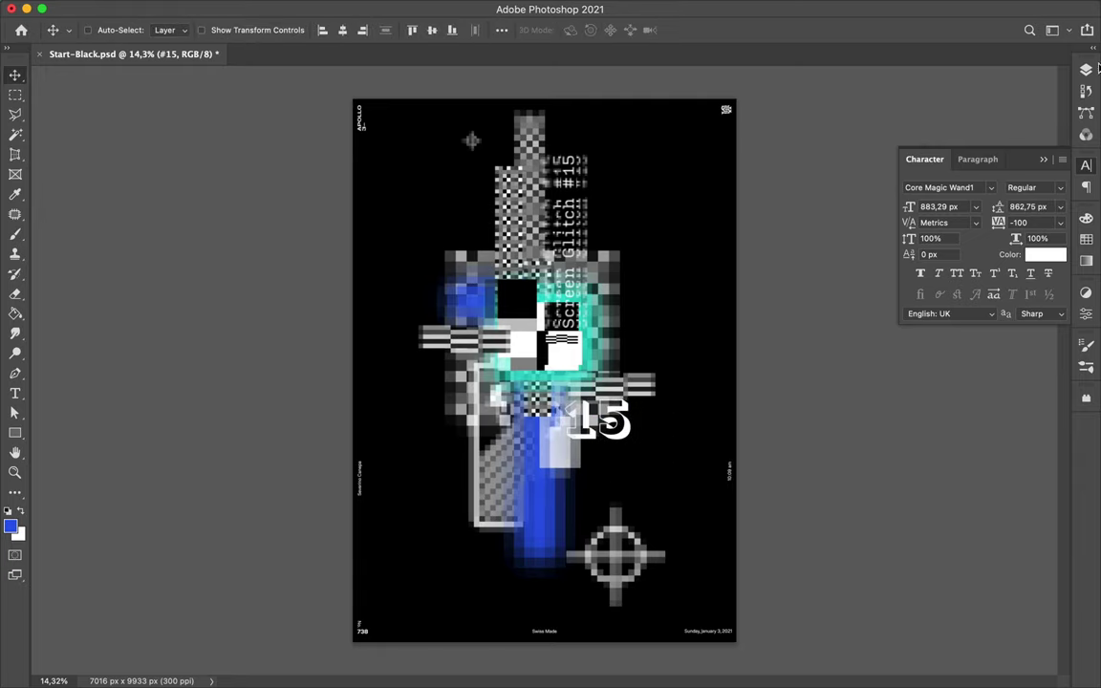
click(356, 9)
click(574, 227)
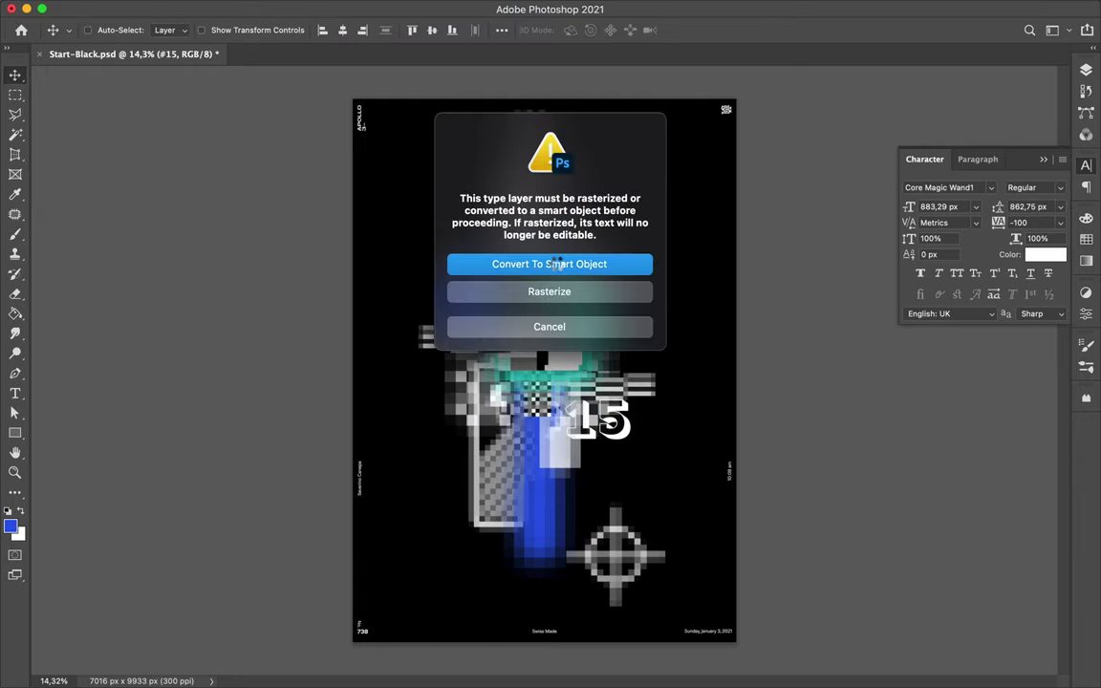
click(555, 265)
key(Return)
drag(609, 422, 619, 442)
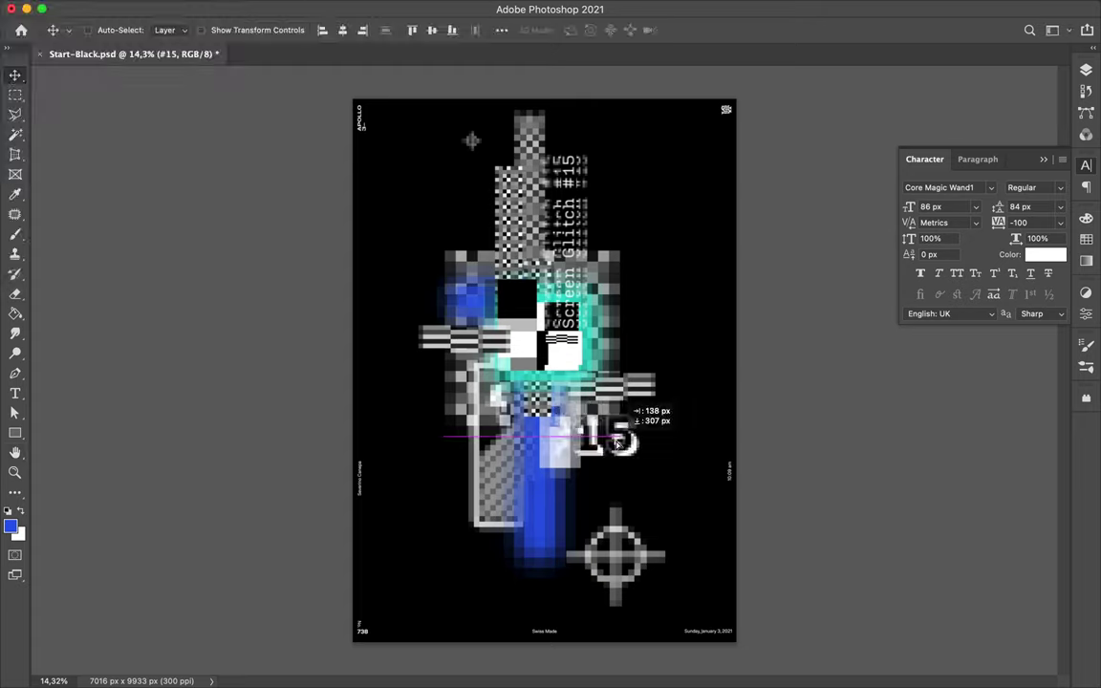
- Select Layer 7 and set up the Brush with the cyan swatch
click(1086, 69)
click(923, 598)
key(b)
click(1086, 239)
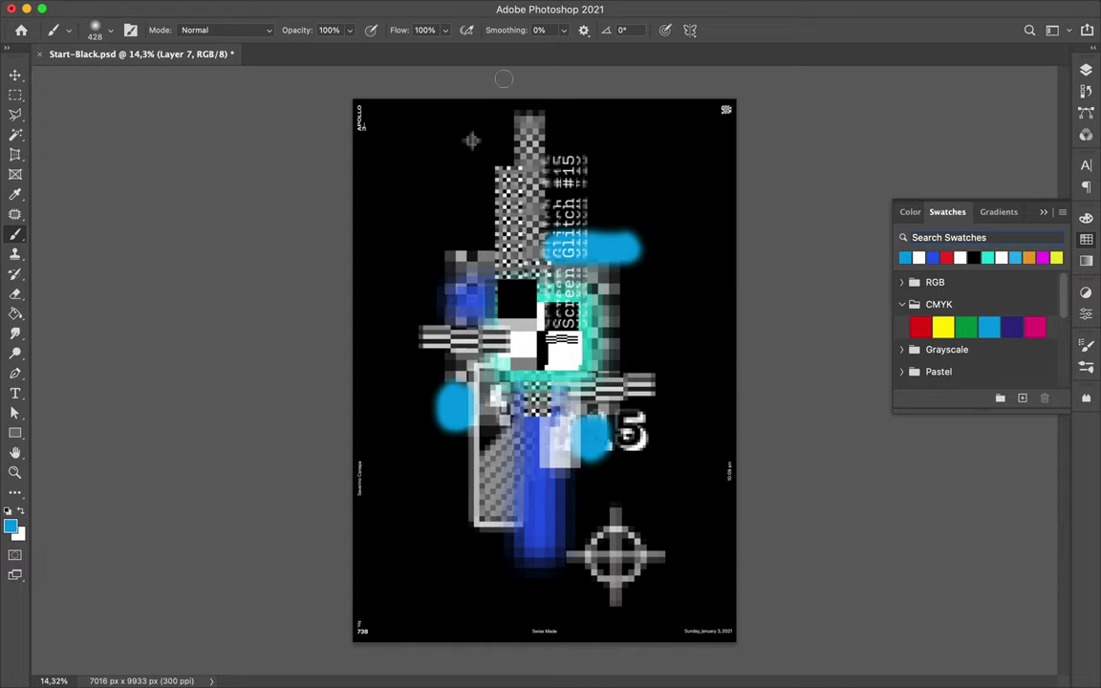
- Apply Gaussian Blur, then a smaller-cell Mosaic, to the cyan paint
click(361, 9)
click(631, 260)
click(881, 88)
click(360, 11)
click(597, 329)
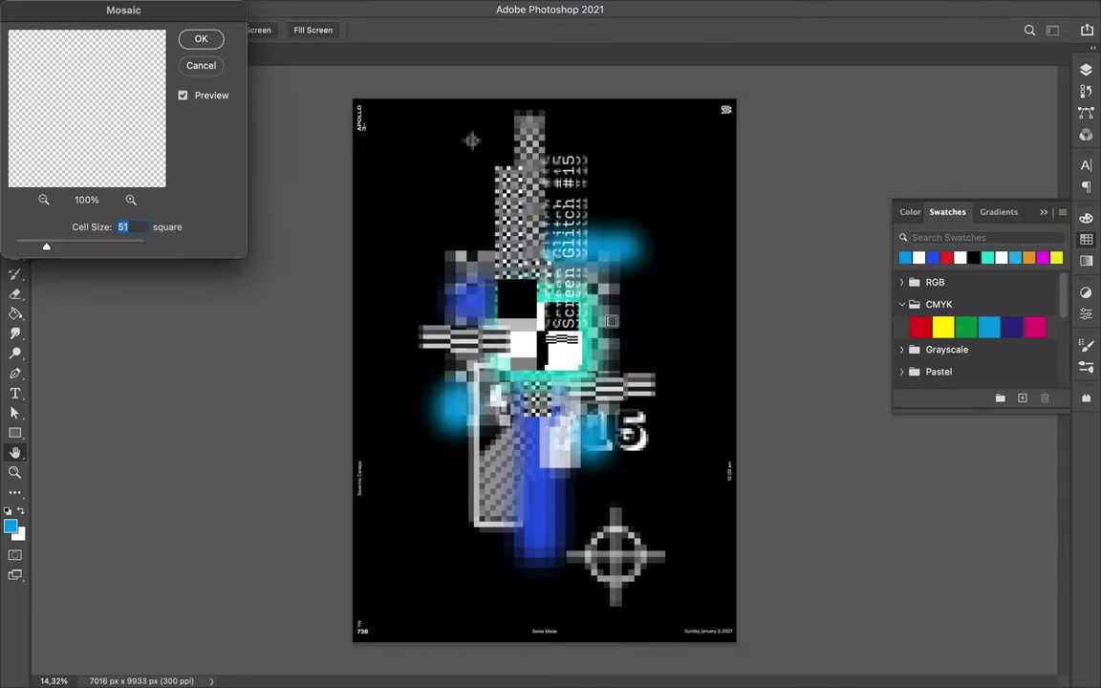
drag(122, 248, 96, 246)
click(201, 38)
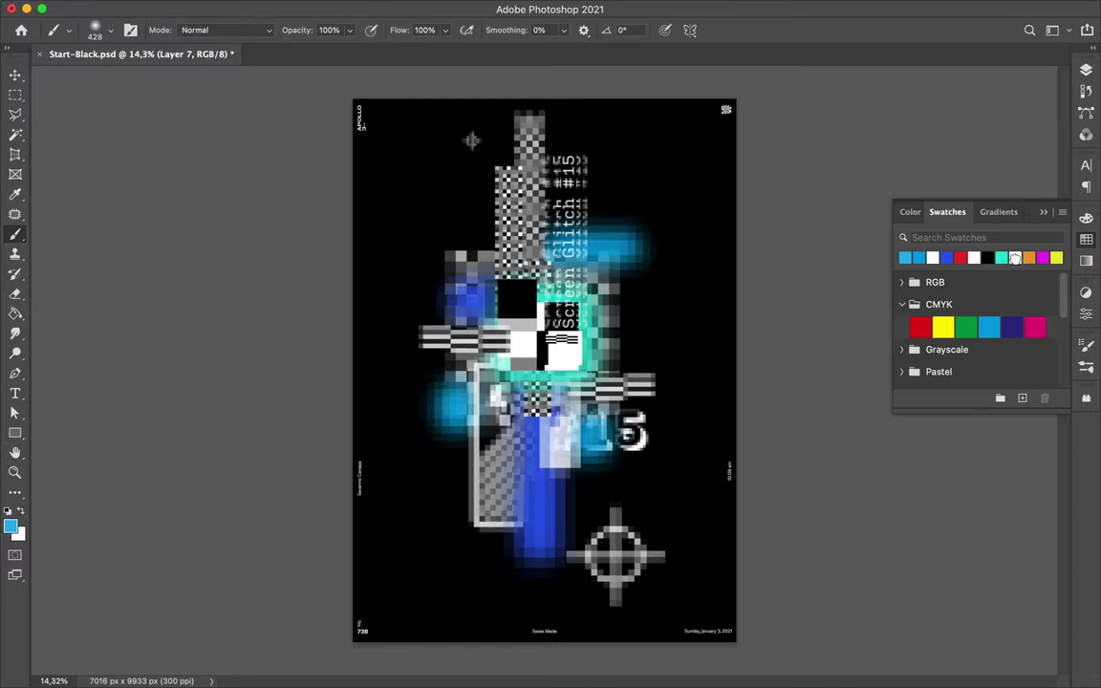
- On a new Layer 8, paint cyan strokes at upper left and right of centre
key(F7)
click(1022, 654)
drag(490, 170, 490, 239)
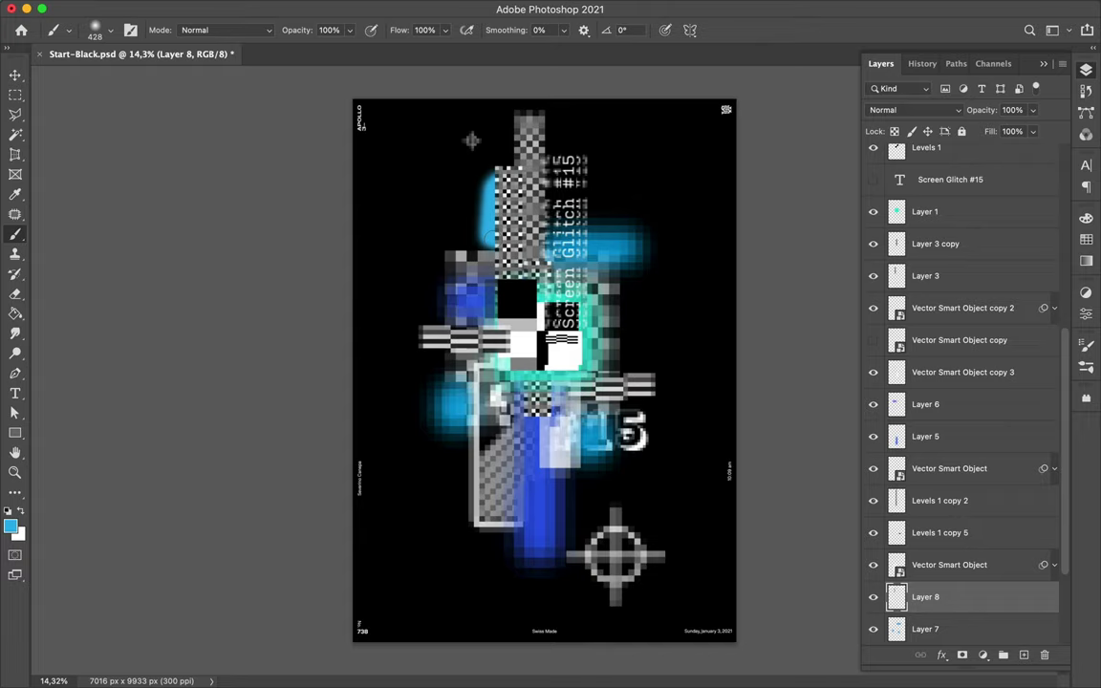
drag(604, 371, 667, 373)
- Gaussian Blur and Mosaic the new cyan strokes, then move Layer 8 above Layer 1
click(526, 7)
click(611, 262)
click(887, 94)
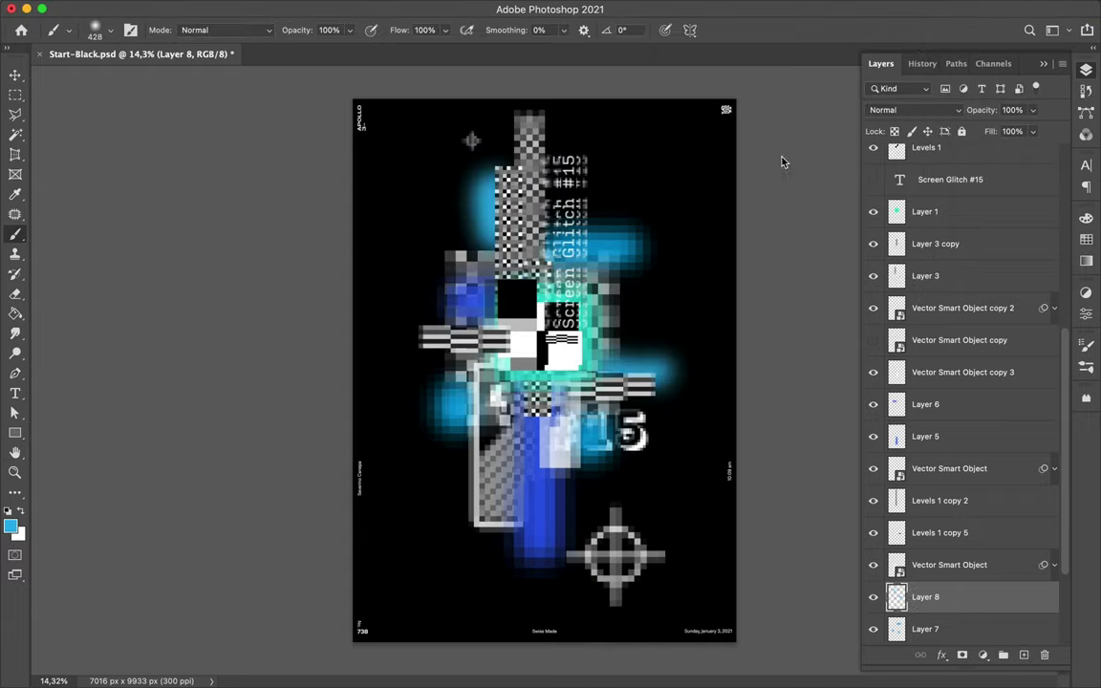
click(361, 8)
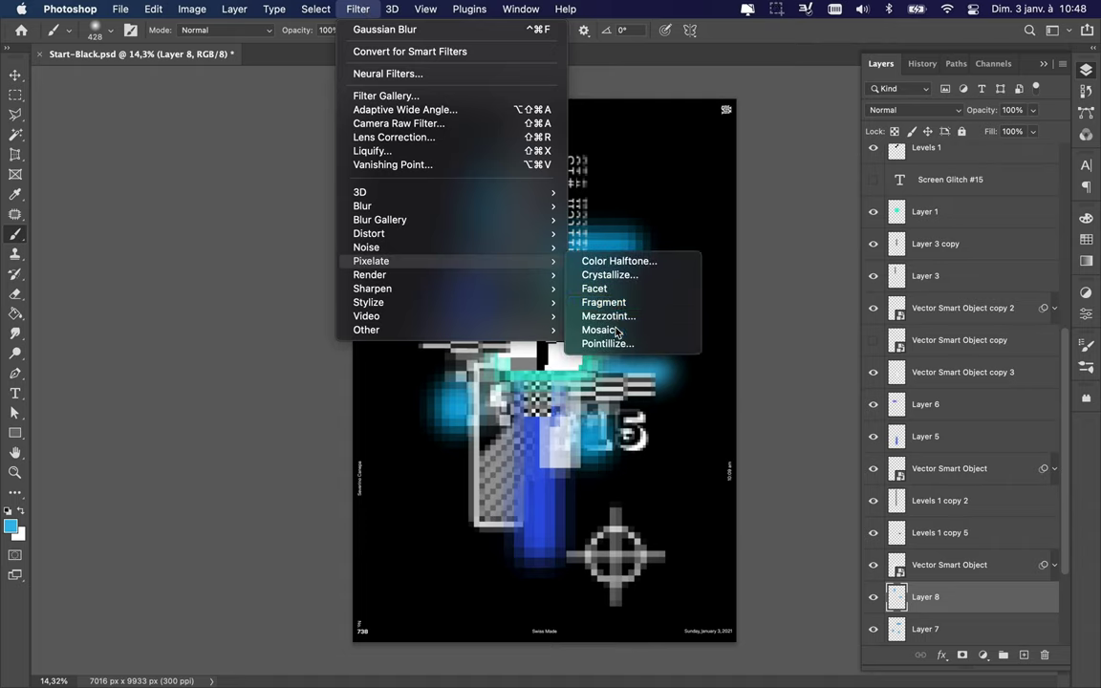
click(661, 328)
key(Return)
drag(939, 609, 925, 205)
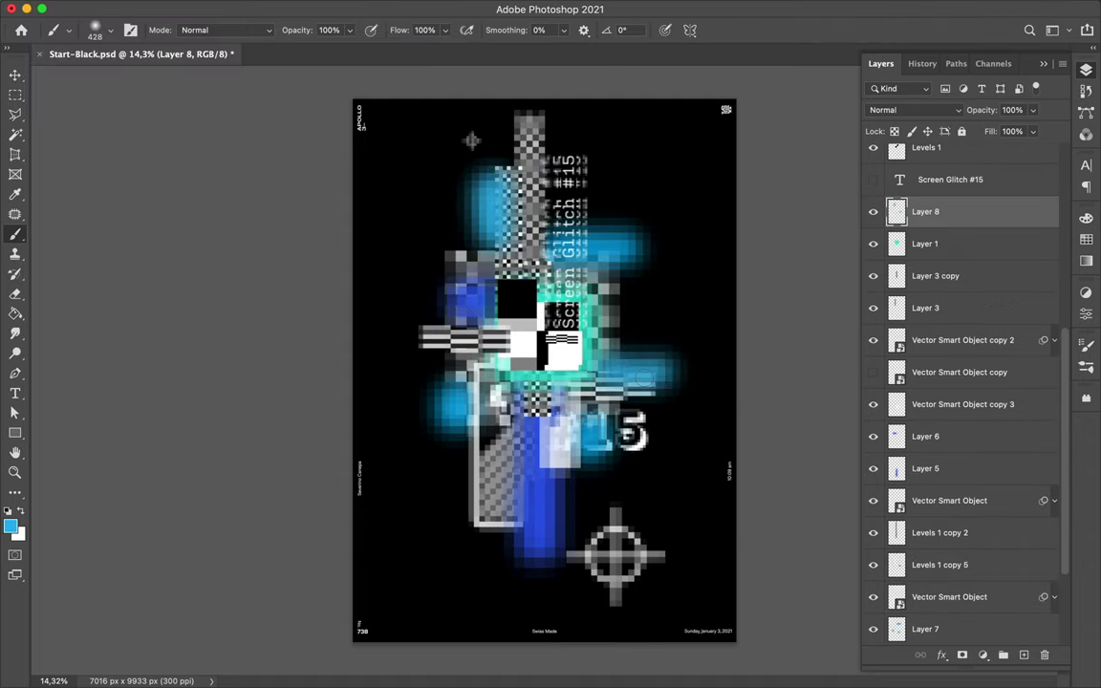
- Duplicate the small icon layer and rotate the copy 90°
key(v)
key(ctrl+j)
key(ctrl+t)
mouse_move(588, 170)
mouse_down()
mouse_move(643, 199)
mouse_move(598, 231)
mouse_up()
- Commit the rotated icon and place a smaller copy of the crosshair at left
key(Return)
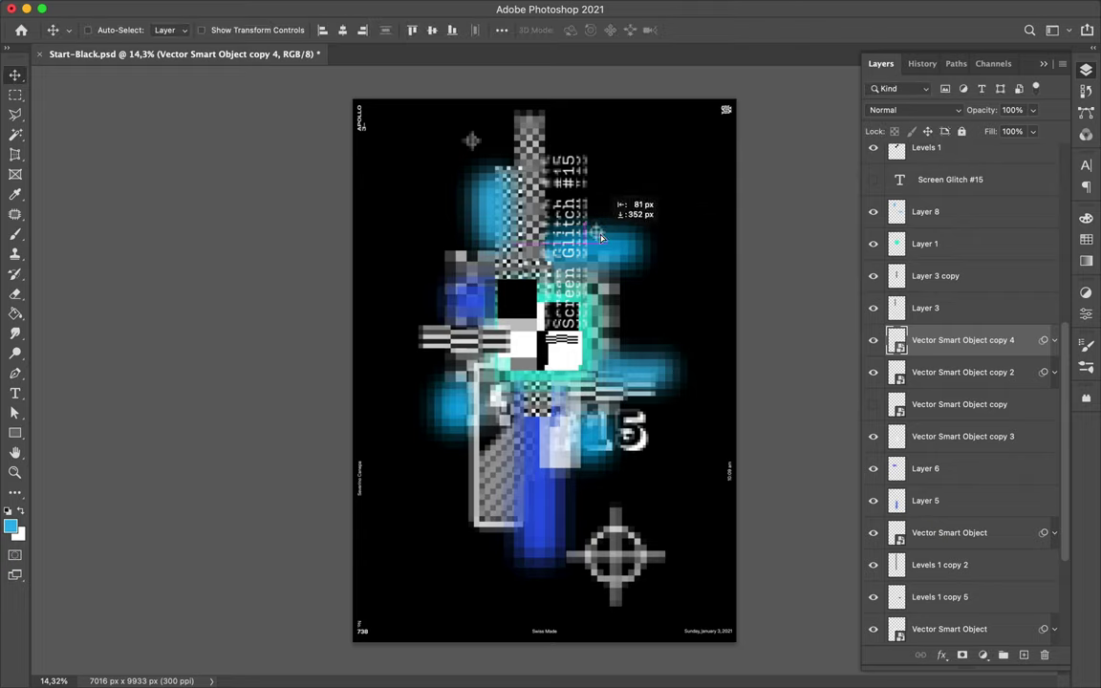
click(617, 554)
drag(616, 554, 423, 422)
key(ctrl+t)
drag(468, 478, 463, 449)
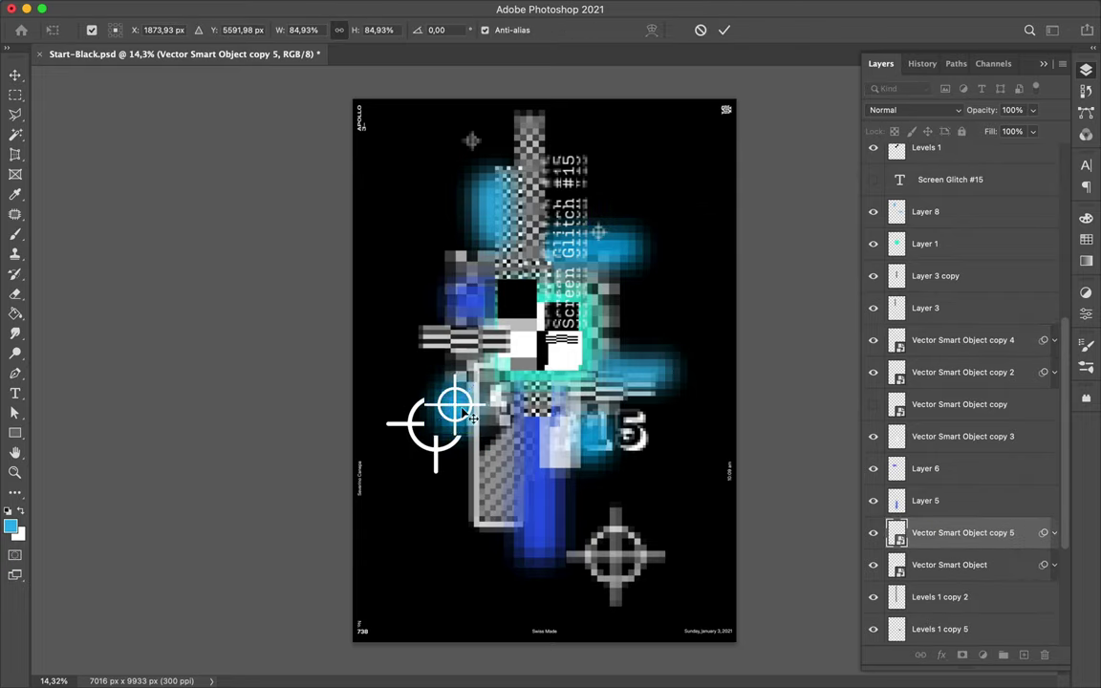
key(Return)
- Copy the arrow artwork from Illustrator and paste it into the poster
click(595, 250)
key(ctrl+t)
key(Escape)
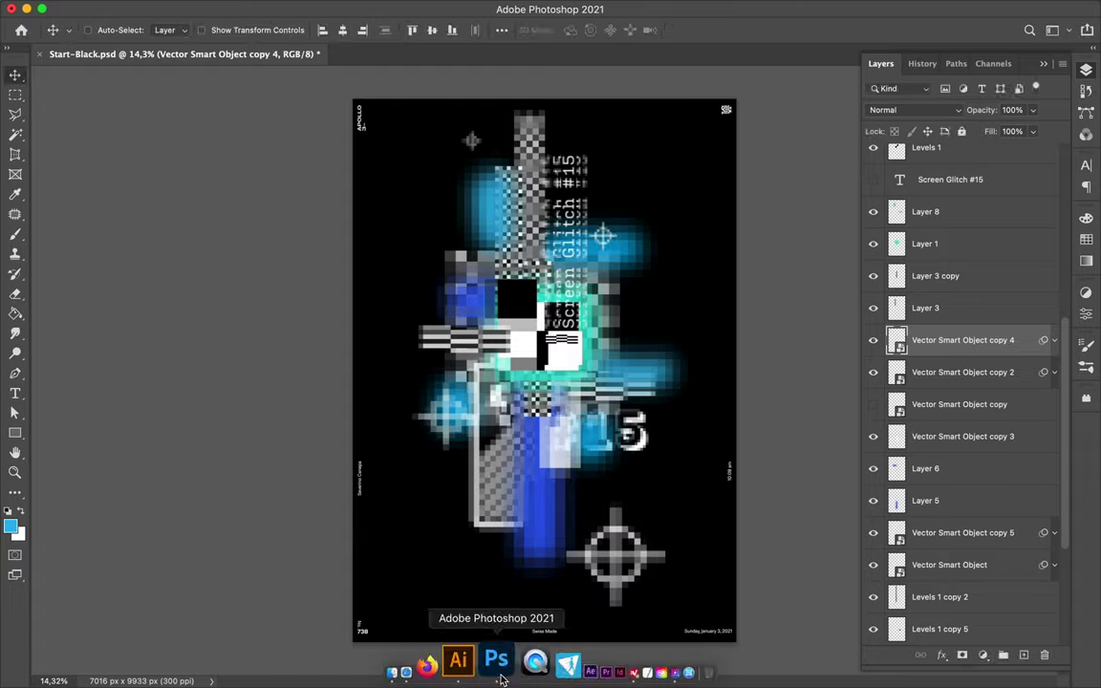
click(460, 666)
key(ctrl+c)
key(alt+Tab)
key(ctrl+v)
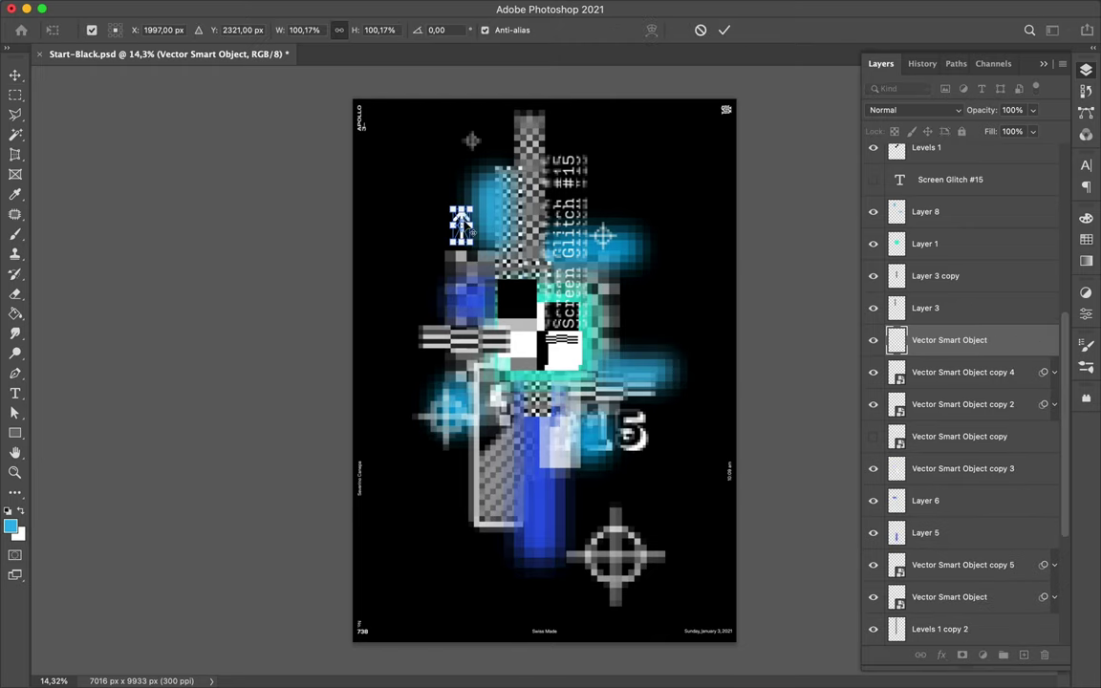
key(Return)
- Pixelate the pasted white arrow with Mosaic
click(359, 8)
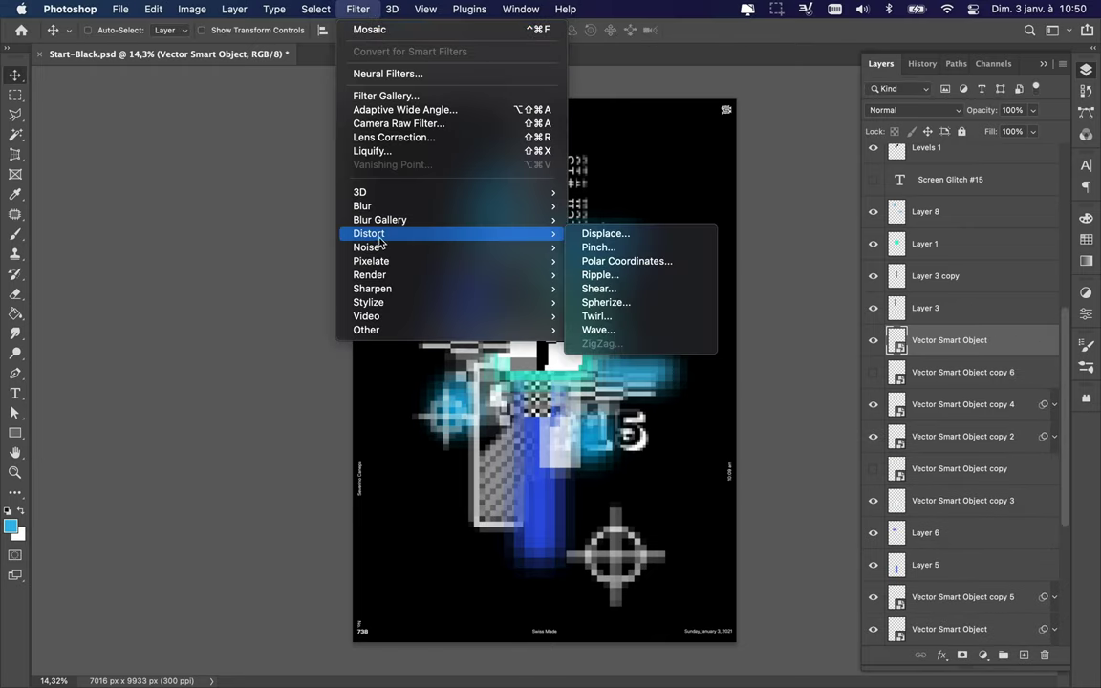
click(599, 330)
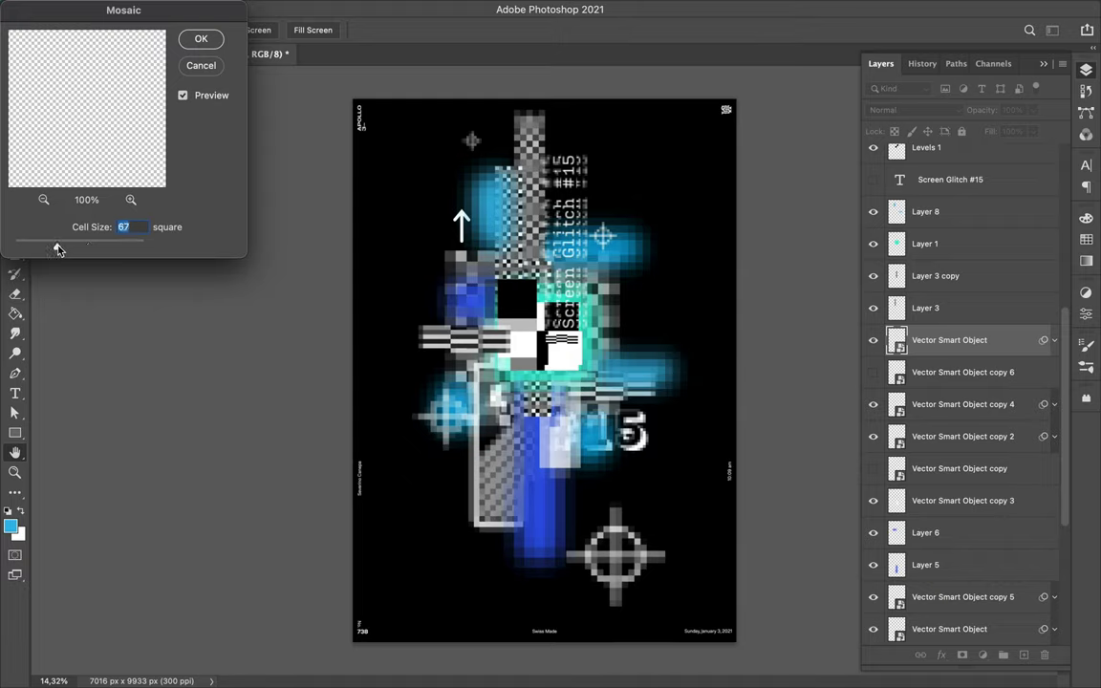
key(Return)
key(ctrl+t)
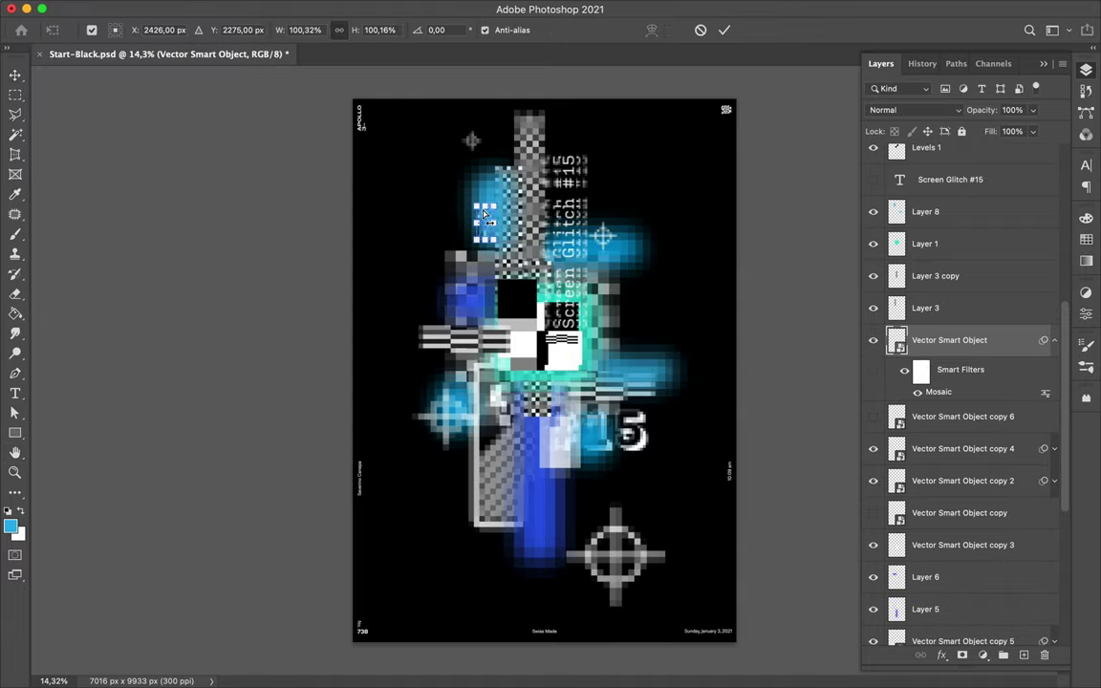
key(Return)
- Add a left-pointing, Mosaic-pixelated arrow copy right of centre
click(961, 372)
drag(536, 277, 606, 306)
key(ctrl+alt+t)
key(Return)
click(362, 7)
click(593, 352)
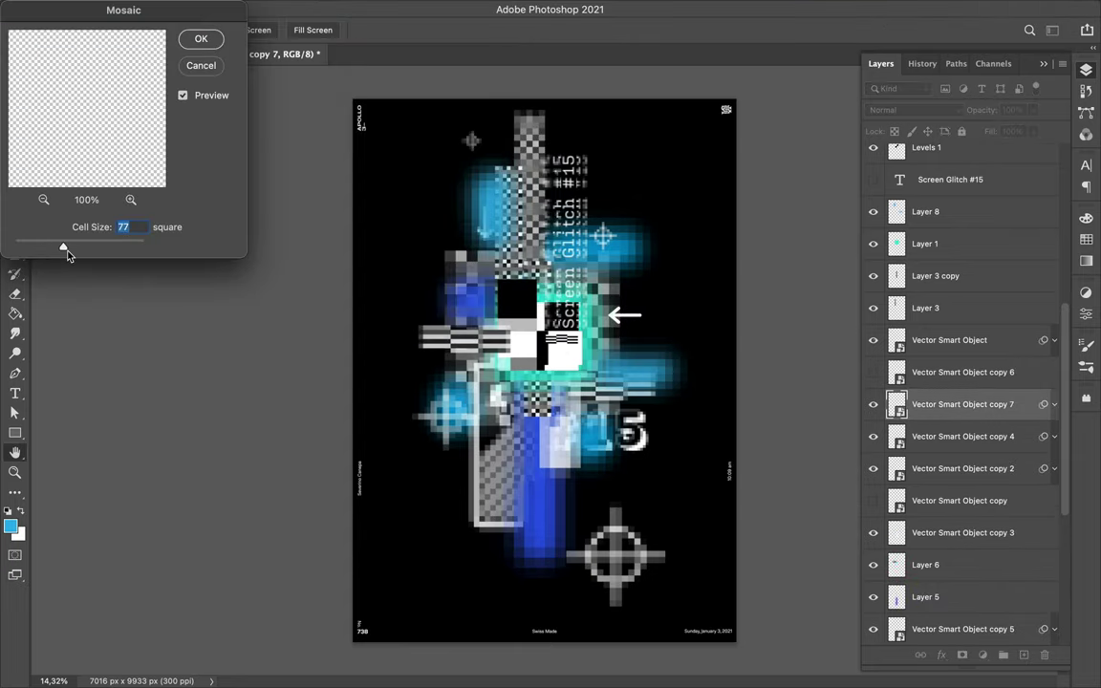
key(Return)
drag(621, 315, 673, 346)
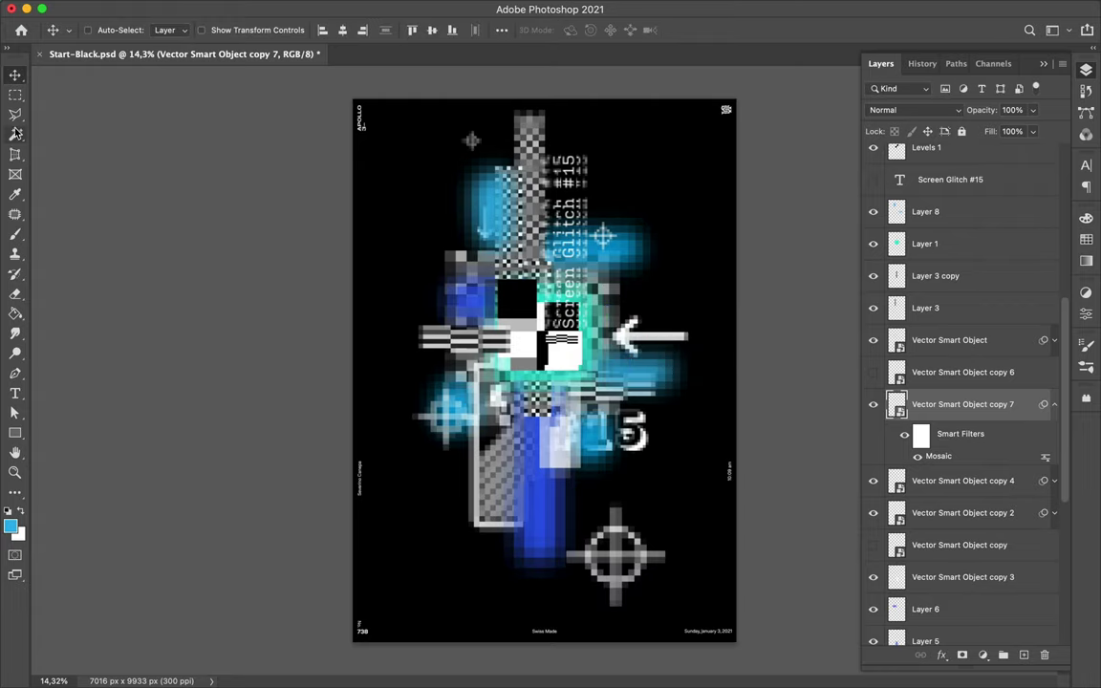
right_click(14, 433)
click(105, 431)
- Draw a lower-left rectangle with no fill and a white 66 px stroke
drag(415, 368, 551, 537)
key(a)
click(228, 29)
click(121, 56)
click(281, 30)
click(198, 105)
click(315, 30)
text(66)
key(Return)
- Convert the rectangle to a smart object and apply a Mosaic filter to pixelate it
click(358, 9)
mouse_move(371, 261)
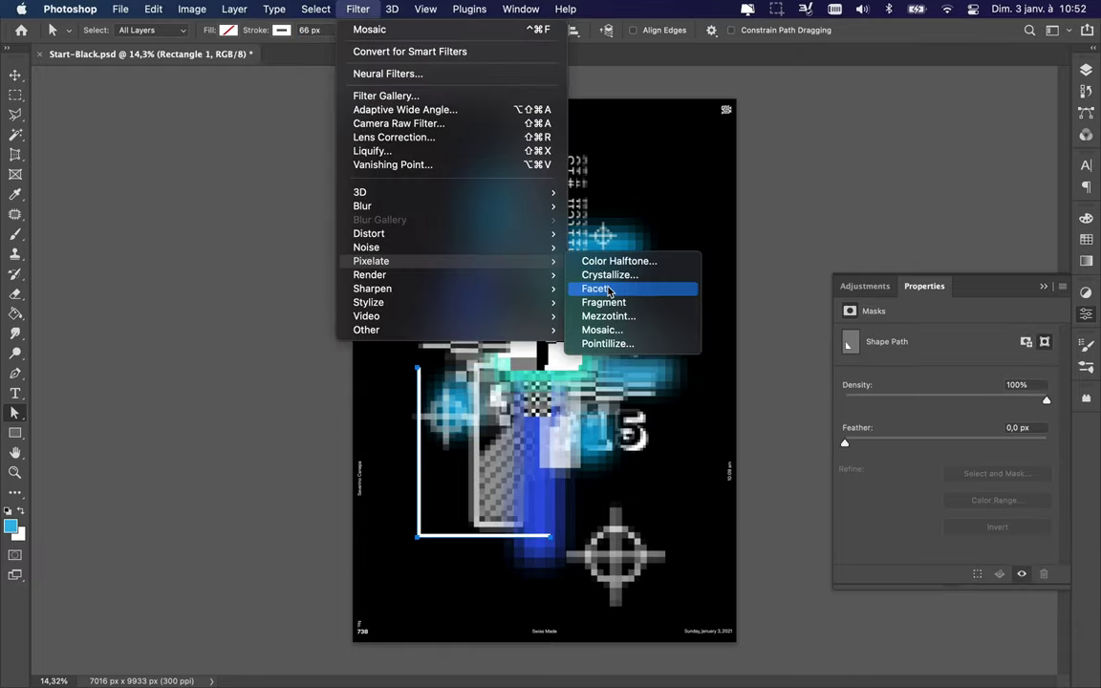
click(602, 330)
click(536, 263)
drag(73, 249, 88, 246)
click(201, 38)
- Place a flipped, smaller copy of the outline at upper right and move the bottom crosshair up-left
drag(427, 521, 554, 292)
key(ctrl+t)
mouse_move(685, 133)
mouse_down()
mouse_move(576, 284)
mouse_move(593, 244)
mouse_up()
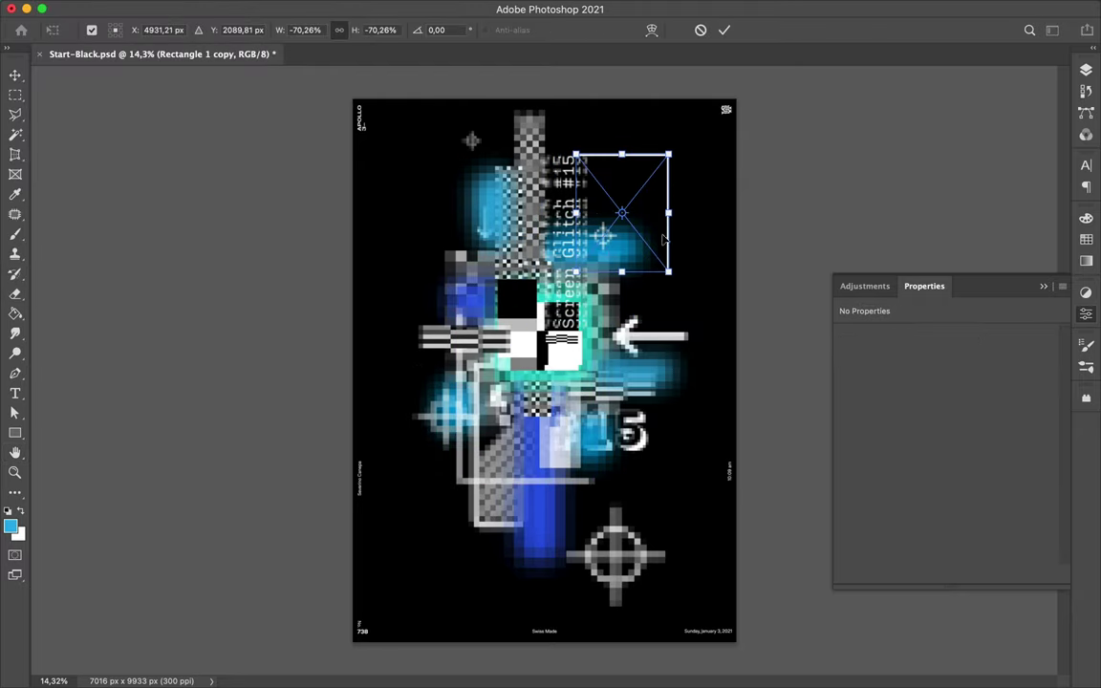
key(Return)
drag(669, 215, 717, 226)
drag(616, 552, 591, 522)
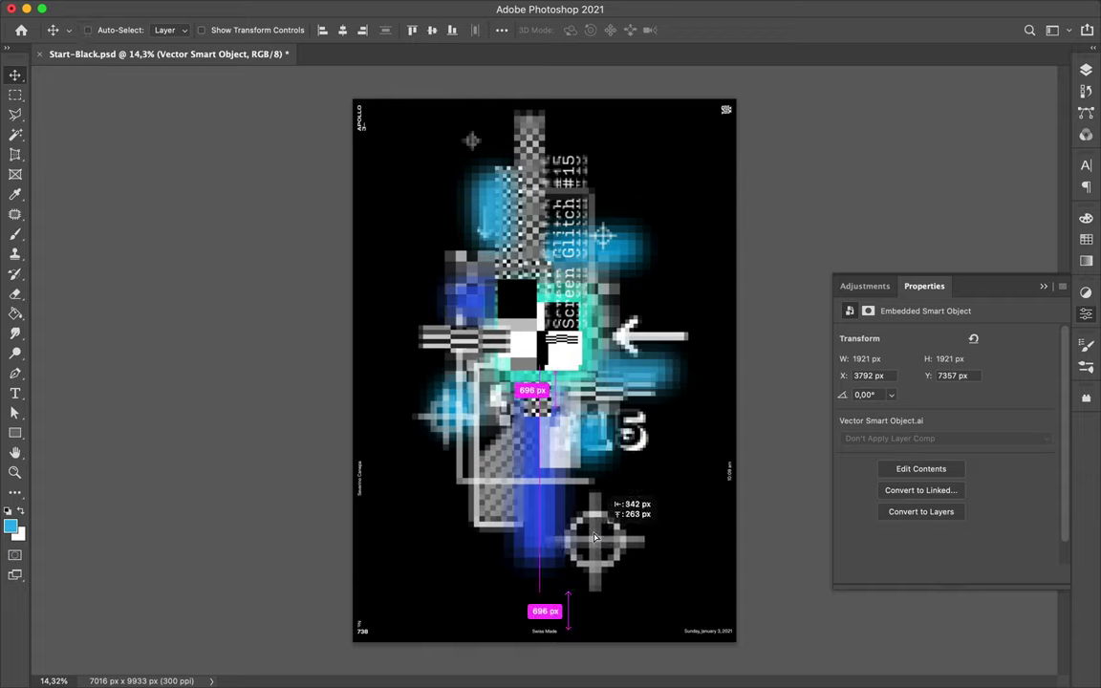
- Save the glitch poster with Ctrl+S
key(ctrl+s)
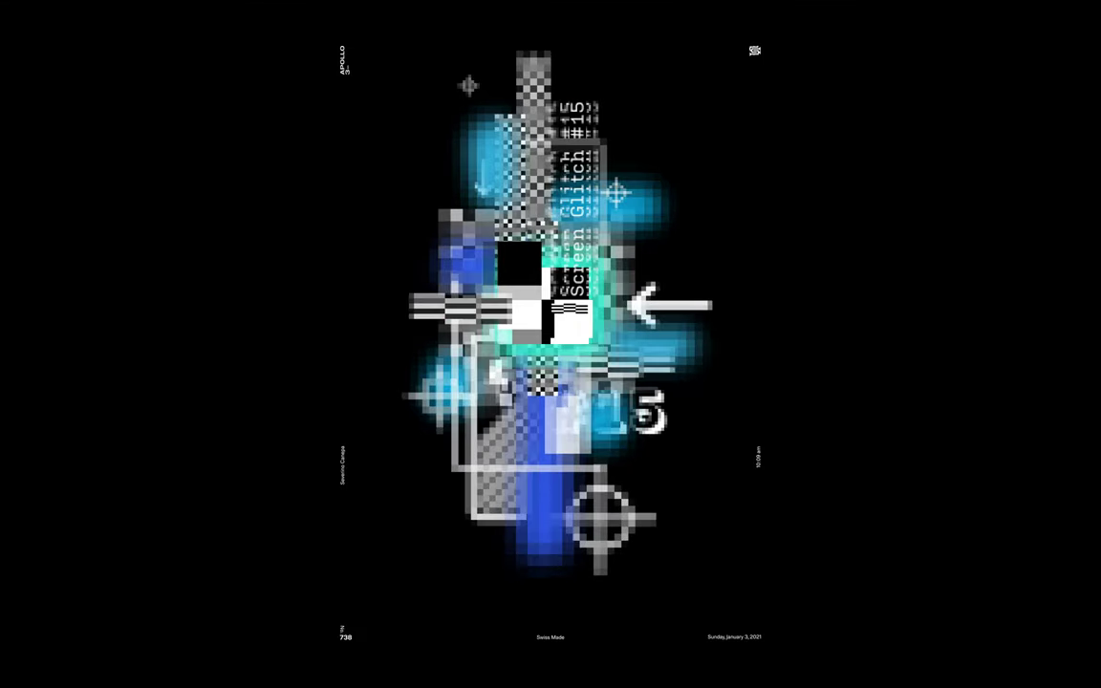